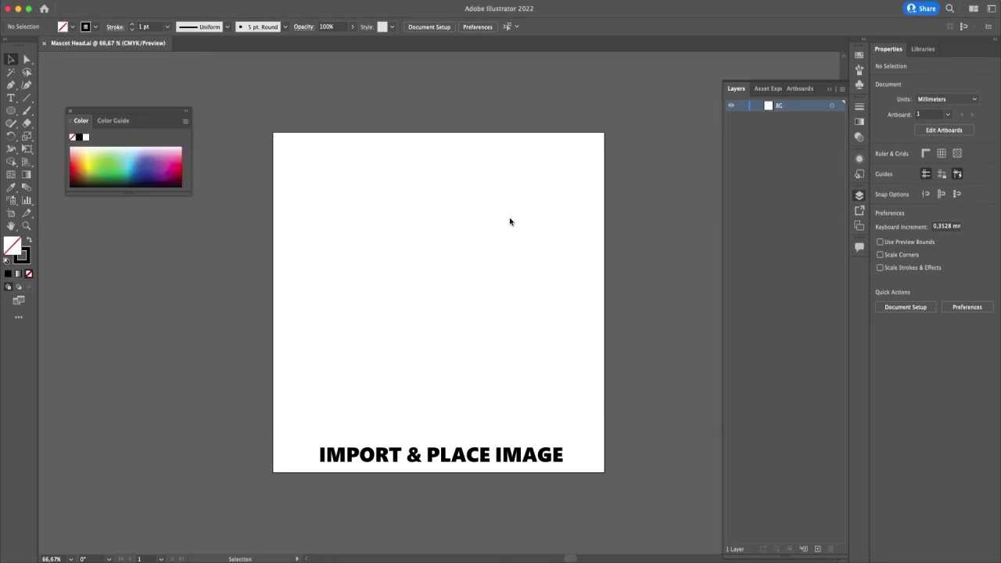
Step: Place the pencil sketch photo on the artboard as a linked image about 224 × 299 mm, spanning the artboard's height
click(805, 121)
double_click(806, 126)
click(273, 121)
click(805, 386)
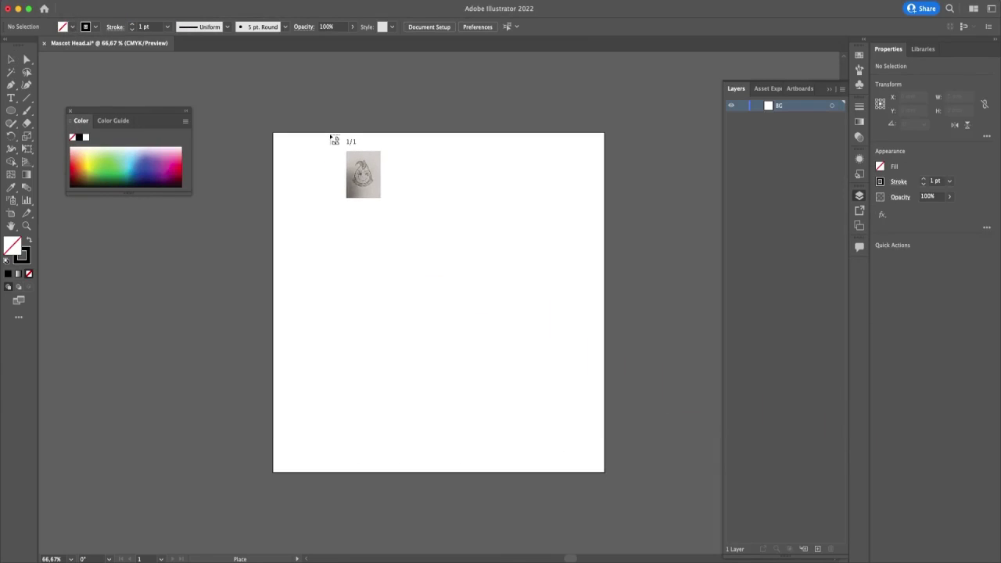
drag(329, 133, 614, 471)
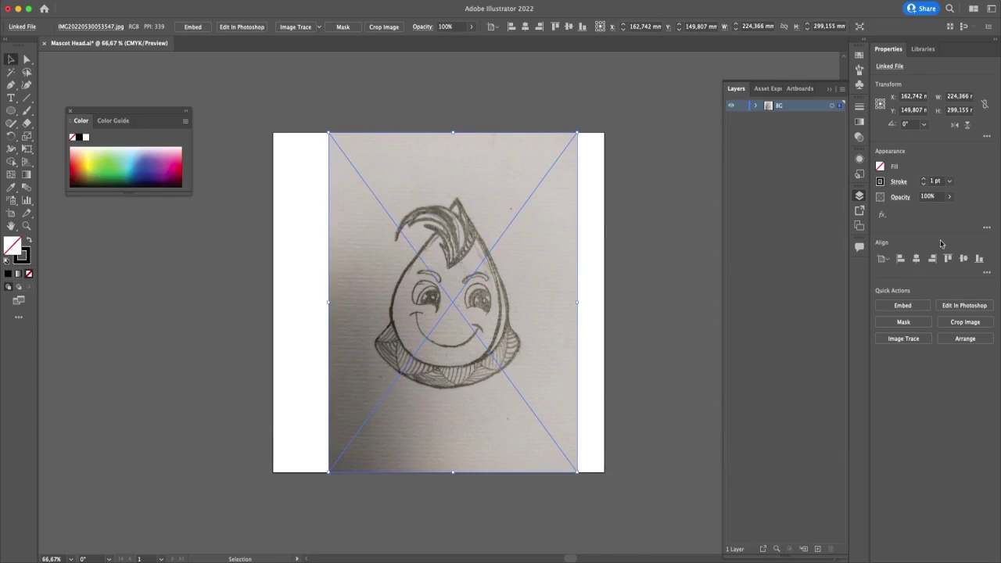
Step: Centre the placed sketch horizontally and vertically on the artboard and lower its opacity so it can serve as a faint tracing template
click(915, 259)
click(963, 258)
click(947, 199)
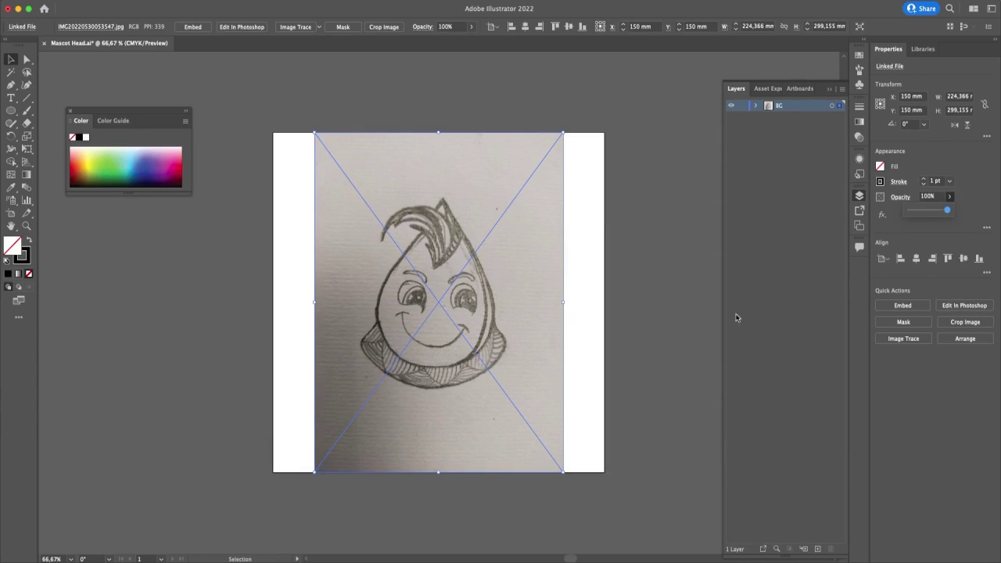
click(966, 209)
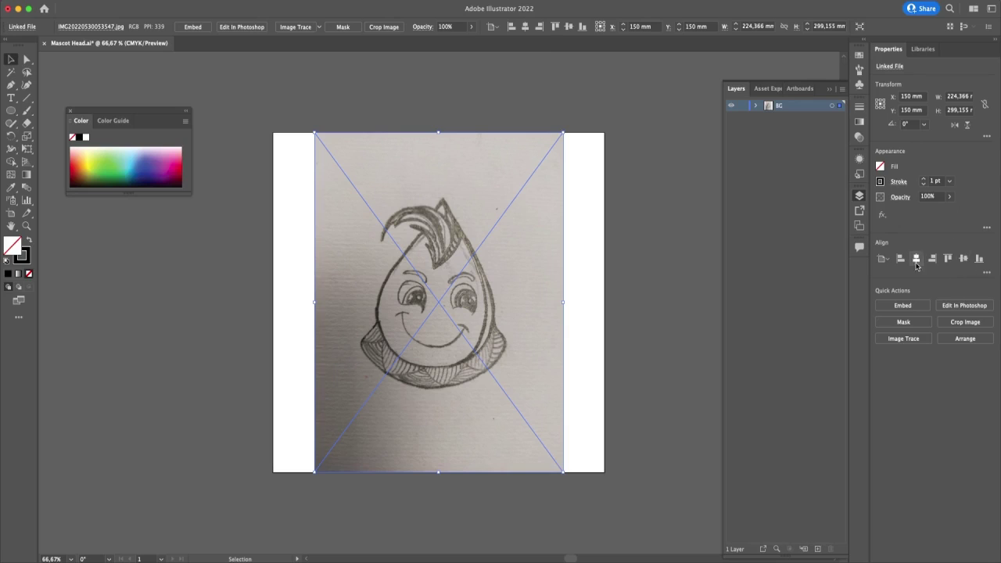
click(949, 198)
drag(950, 211, 933, 213)
Step: Lock the BG layer holding the sketch and add a new layer named Artlines above it
click(615, 305)
key(super+a)
click(742, 104)
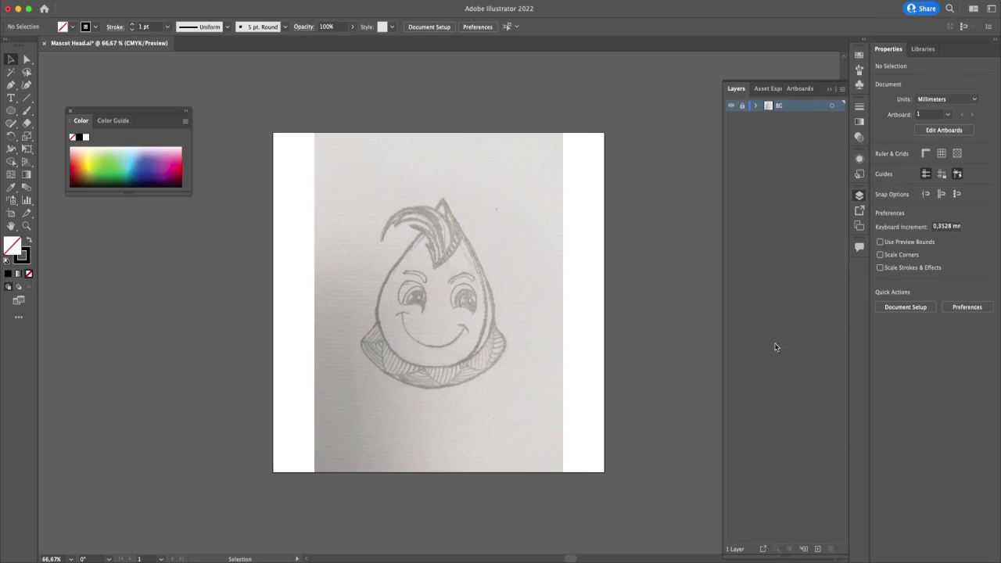
click(817, 548)
double_click(785, 105)
text(Artlines)
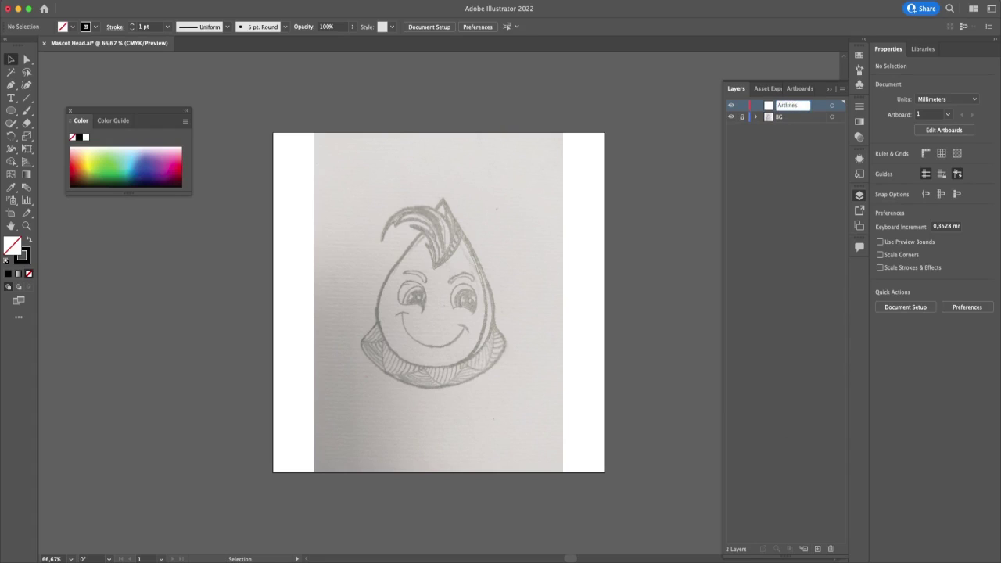
key(Return)
Step: Trace the right-hand hair strand with the Pen tool as a closed curved shape, from its lower tip past the head's edge and back
click(11, 123)
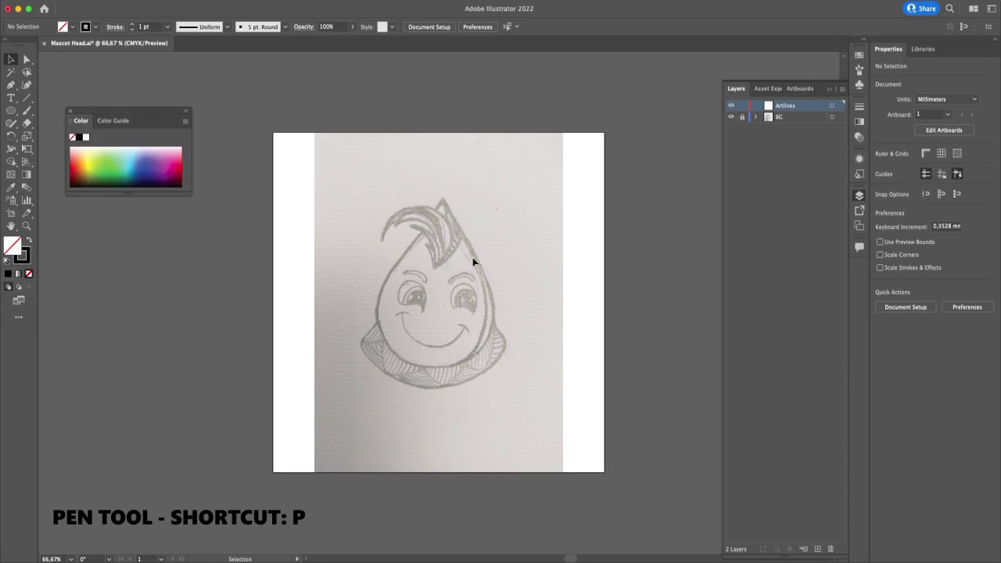
click(11, 84)
key(super+equal)
key(super+equal)
key(super+equal)
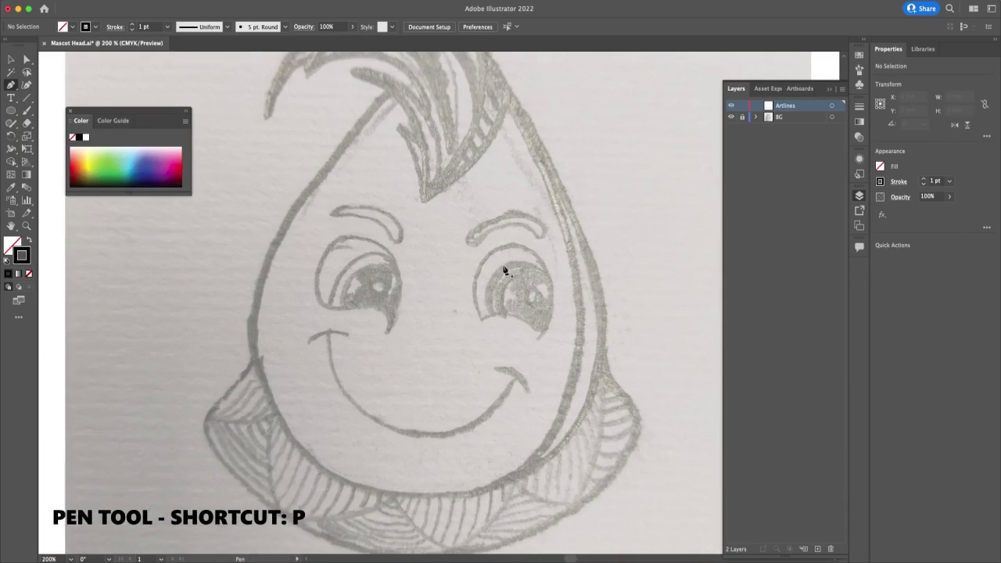
scroll(551, 242, up, 5)
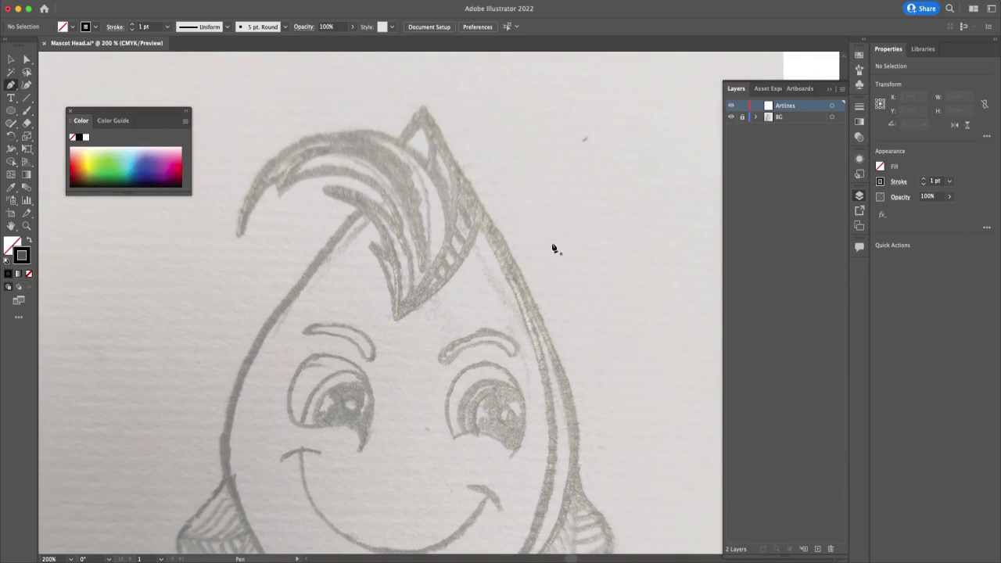
click(396, 318)
drag(491, 173, 496, 67)
click(491, 173)
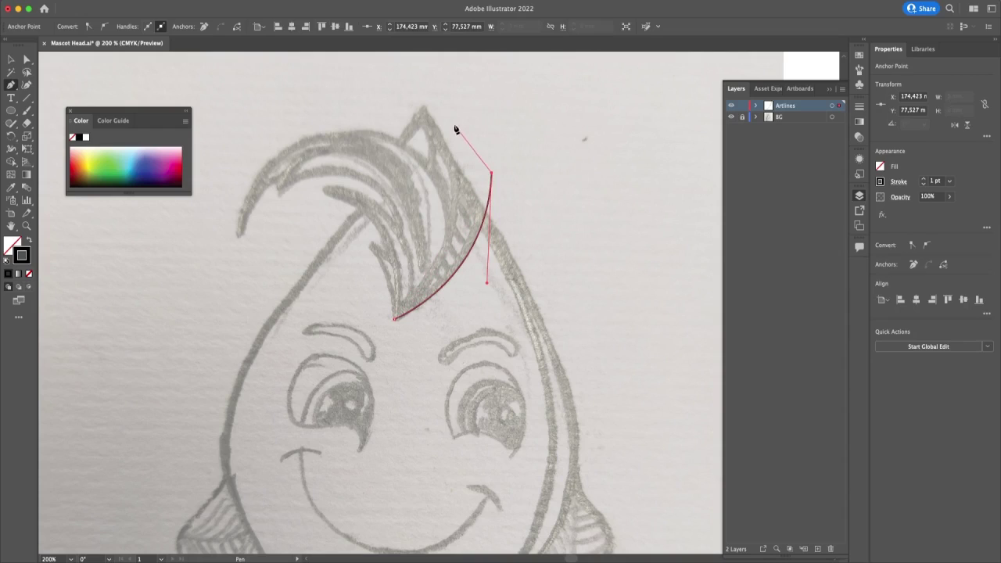
click(450, 117)
drag(395, 318, 303, 416)
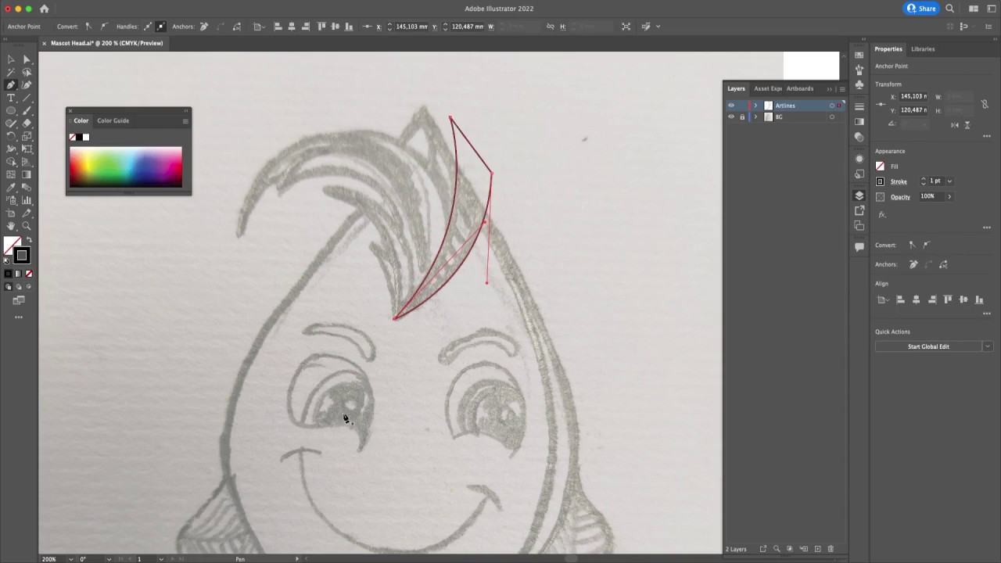
key(v)
click(561, 210)
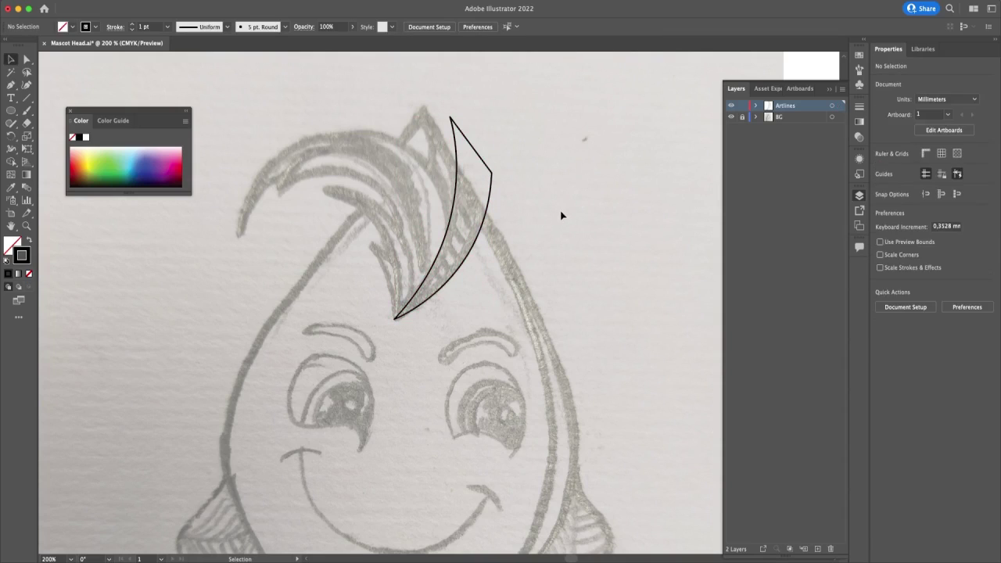
Step: Trace the teardrop head outline with the Pencil tool as one closed path about 106 × 149 mm
key(p)
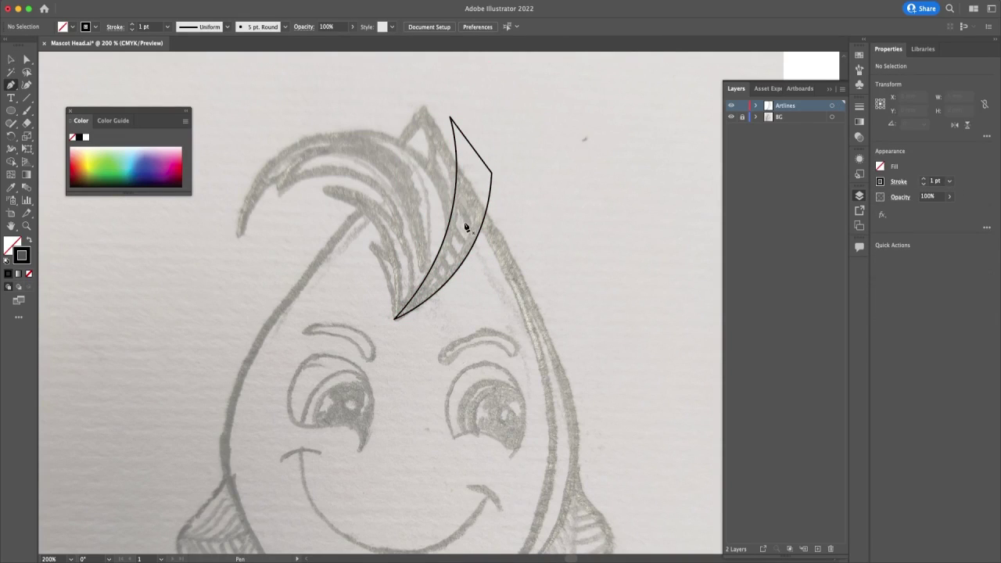
key(n)
key(super+minus)
scroll(534, 298, down, 3)
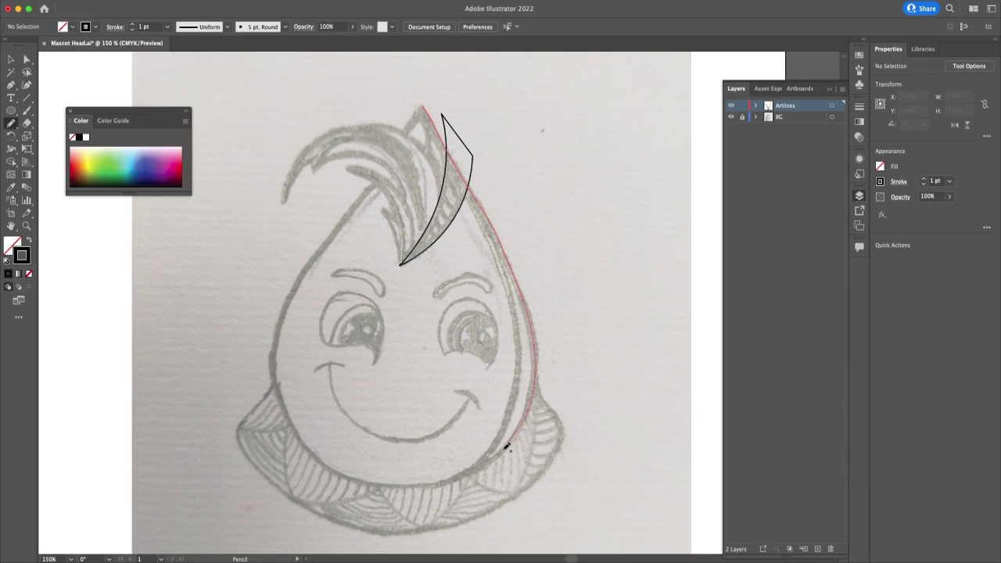
mouse_move(493, 460)
mouse_down()
mouse_move(427, 487)
mouse_move(364, 484)
mouse_move(325, 467)
mouse_move(298, 436)
mouse_move(276, 391)
mouse_move(275, 338)
mouse_move(331, 232)
mouse_up()
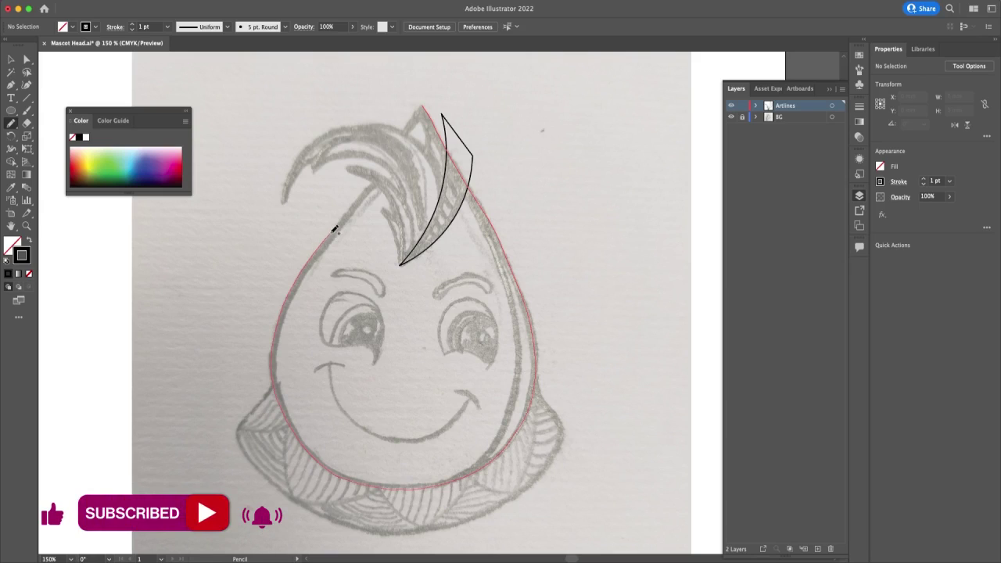
drag(363, 191, 395, 149)
drag(422, 105, 420, 107)
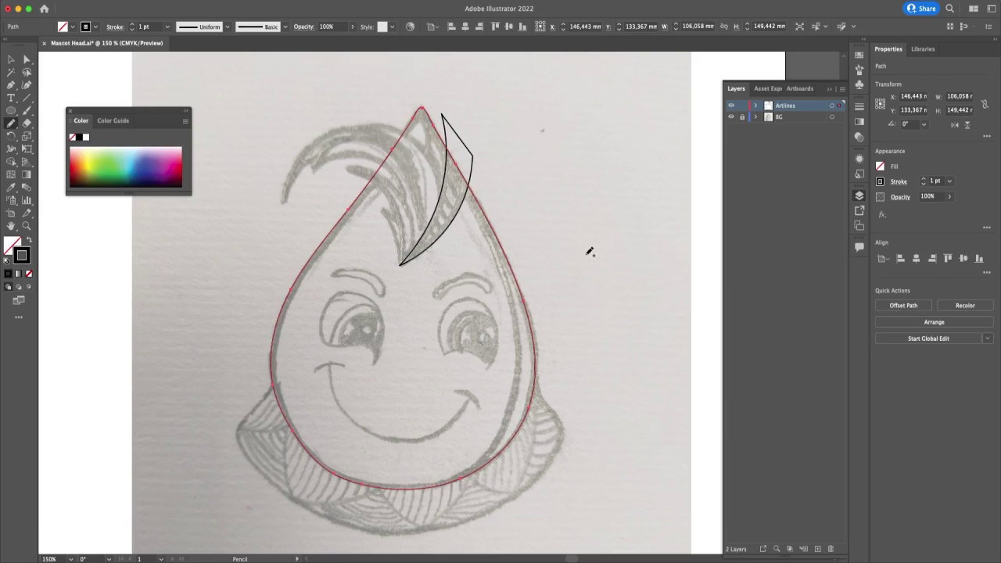
Step: Adjust the anchor points and handles along the sides and lower edge of the head outline to follow the sketch more closely
key(a)
click(525, 302)
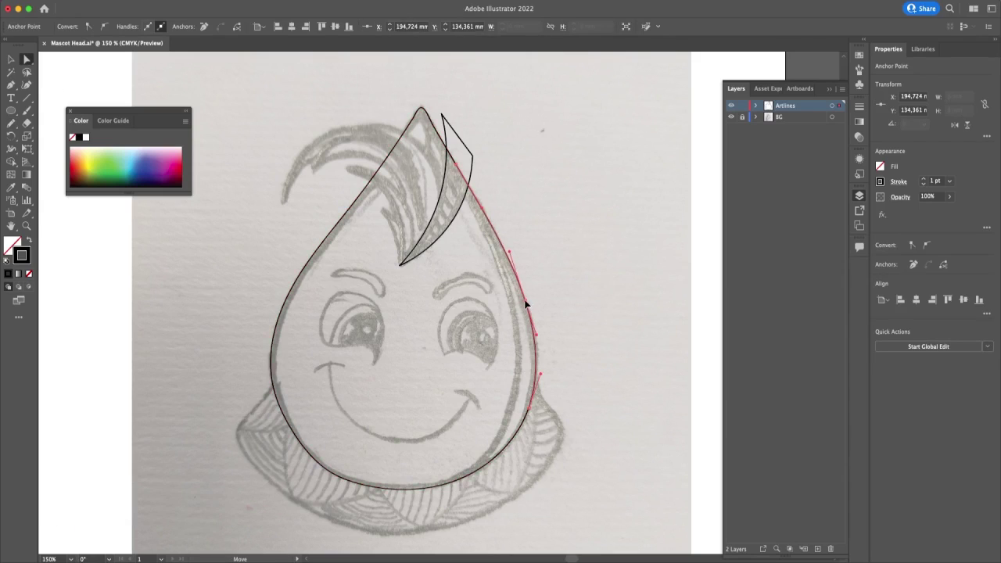
drag(539, 374, 542, 362)
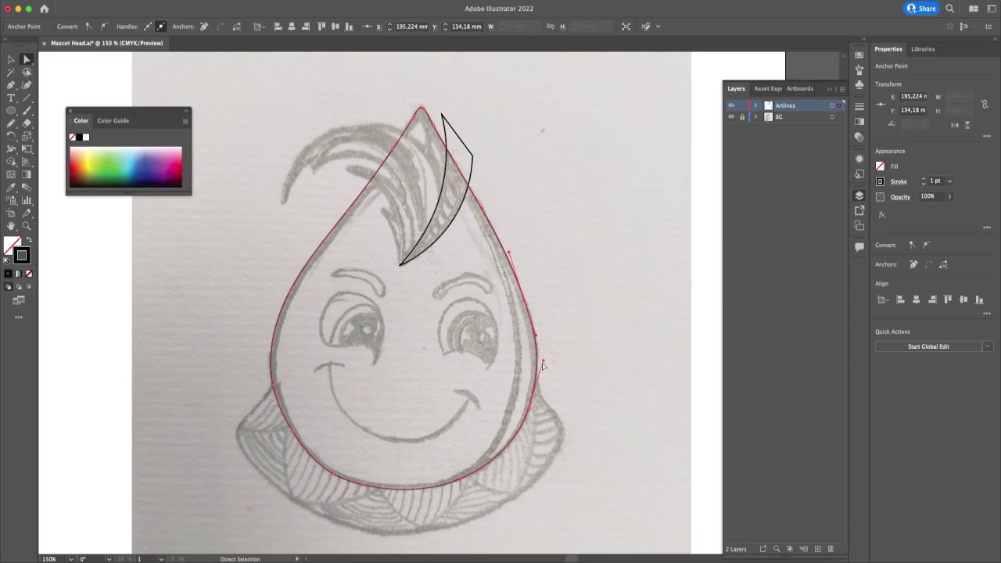
drag(273, 385, 275, 385)
drag(293, 431, 294, 432)
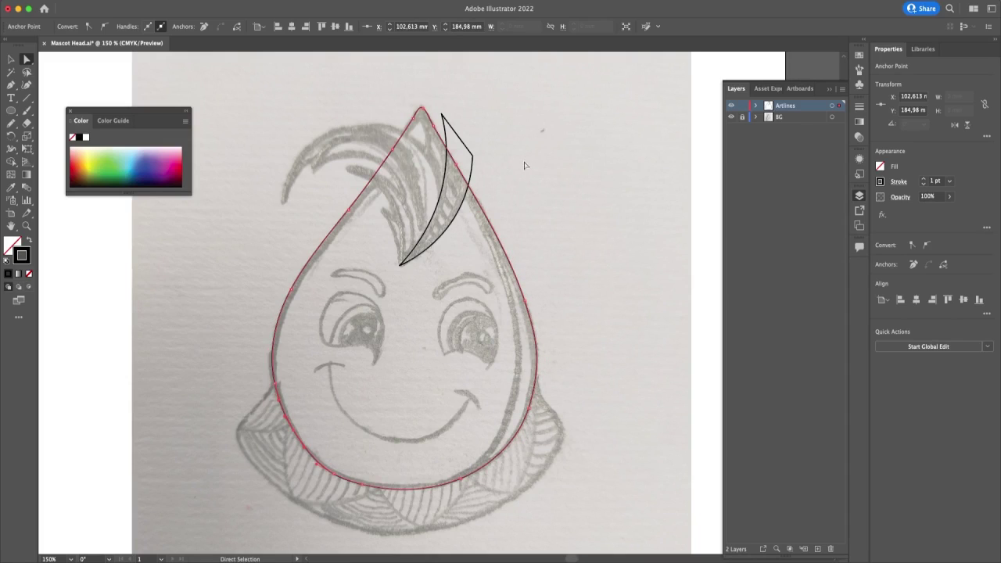
drag(463, 477, 460, 477)
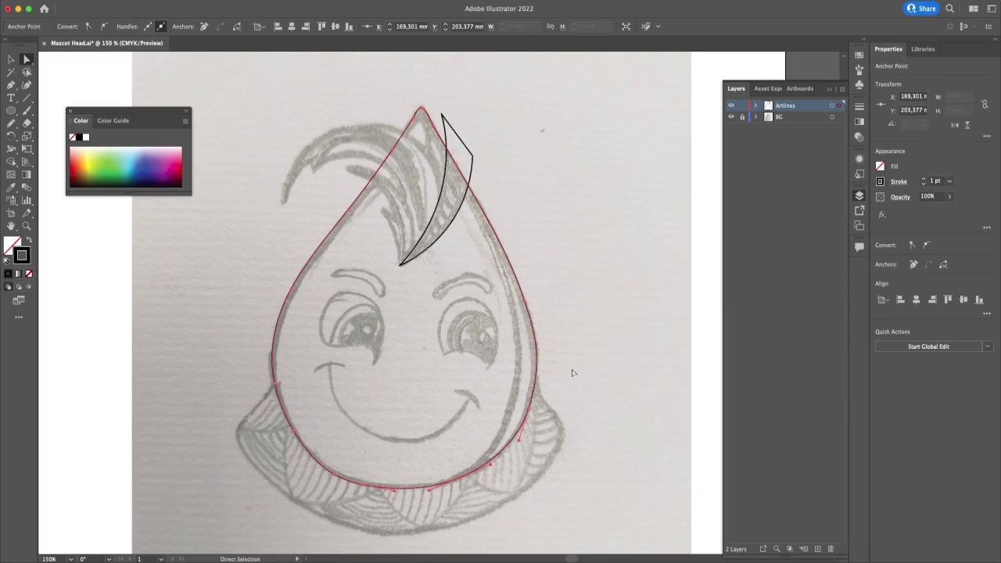
click(569, 327)
Step: Set the head outline's stroke weight to 5 pt
key(v)
click(536, 331)
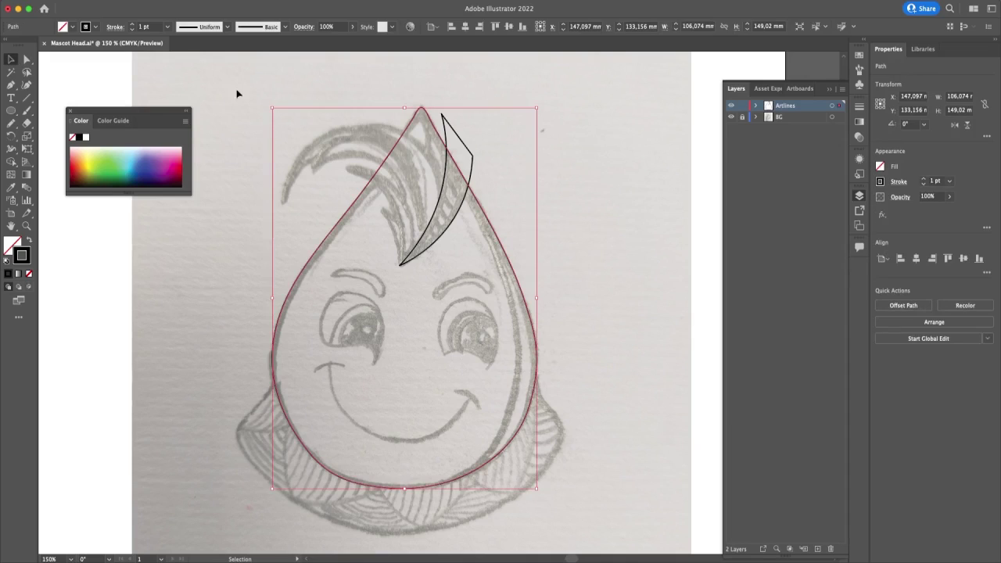
click(166, 26)
click(185, 118)
click(609, 288)
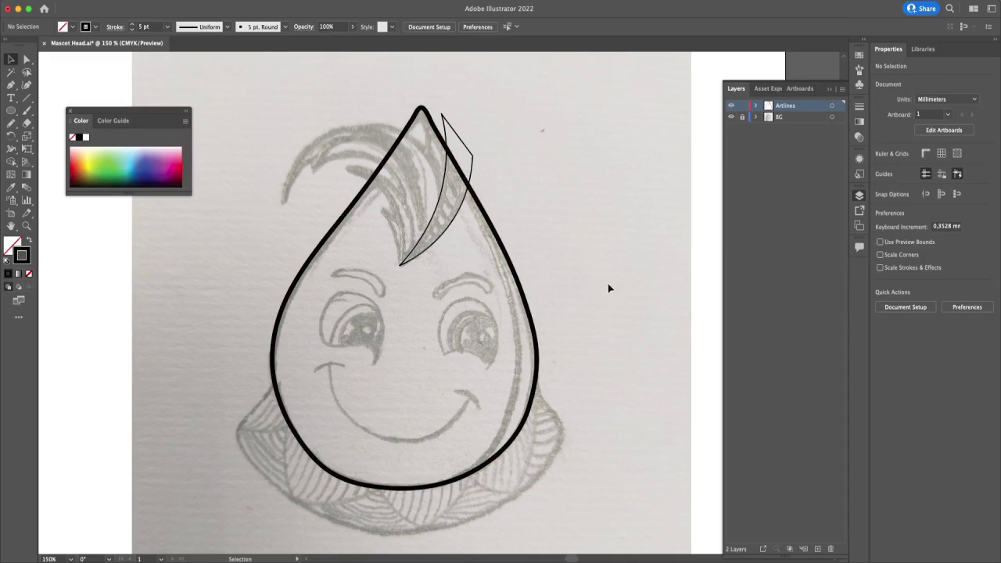
click(336, 480)
key(a)
click(306, 454)
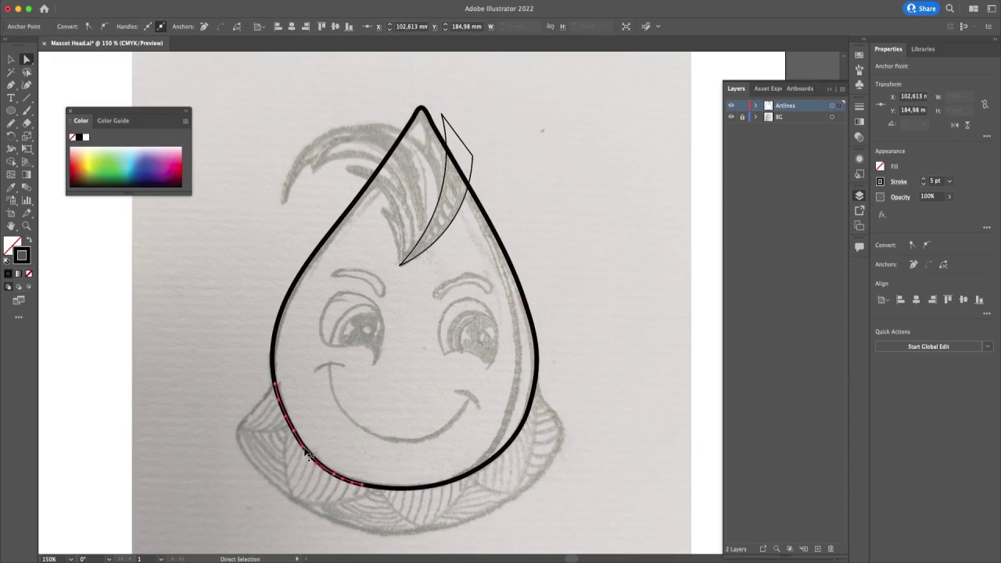
click(579, 342)
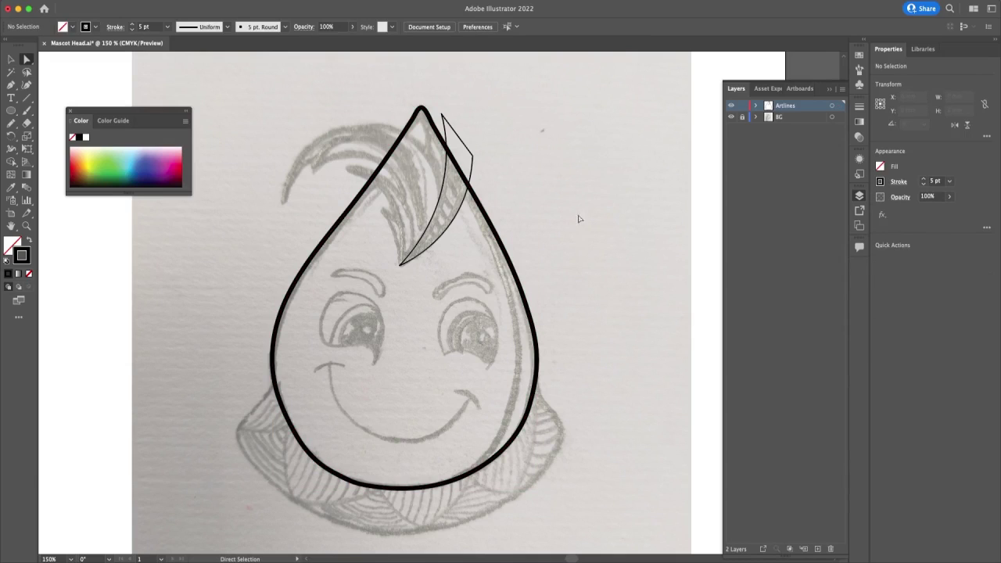
Step: Draw a closed Pencil shape about 68 × 167 mm that follows the face's right inner shading line and loops back outside the head
key(p)
scroll(560, 250, down, 3)
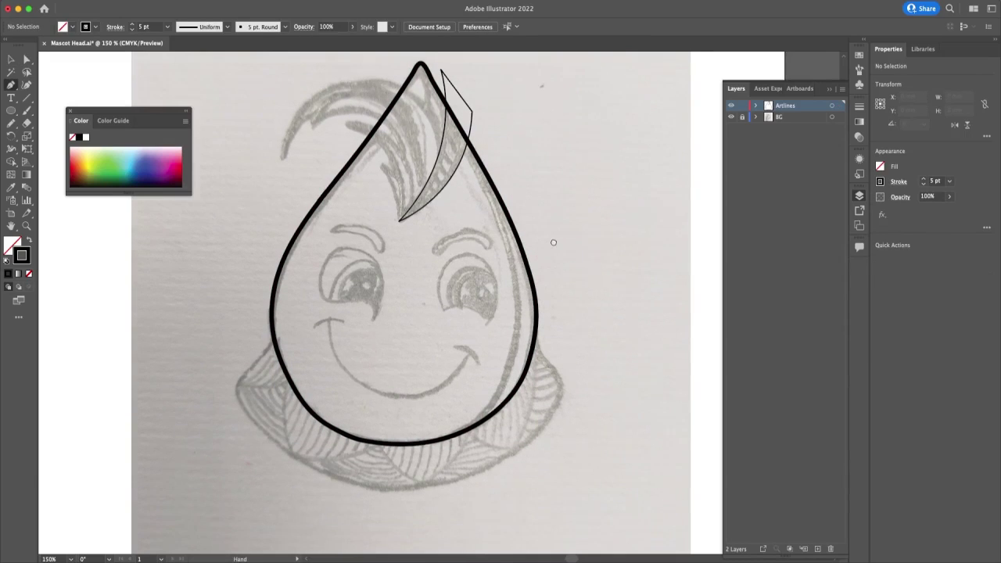
key(n)
mouse_move(453, 435)
mouse_down()
mouse_move(507, 365)
mouse_move(514, 272)
mouse_move(487, 186)
mouse_move(415, 54)
mouse_move(498, 91)
mouse_move(581, 301)
mouse_move(447, 458)
mouse_up()
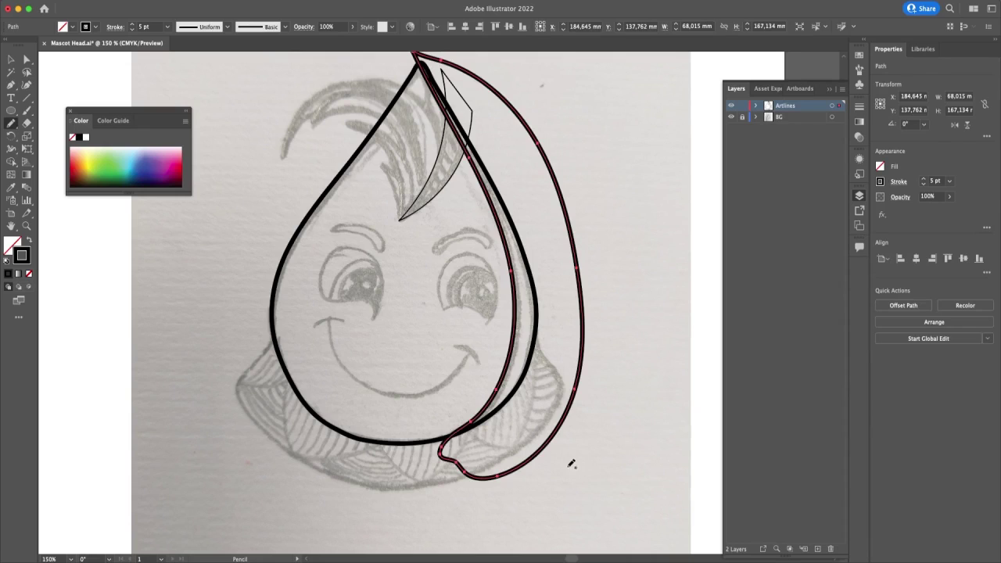
Step: Fine-tune the anchor points along the inner curve of the side shape to match the sketched shading line
key(space)
drag(601, 262, 592, 340)
key(a)
click(405, 129)
drag(459, 236, 461, 236)
drag(500, 349, 504, 351)
drag(507, 432, 511, 430)
click(609, 317)
Step: Select the side shape together with the head outline and remove the part of it outside the head with the Shape Builder tool
key(super+minus)
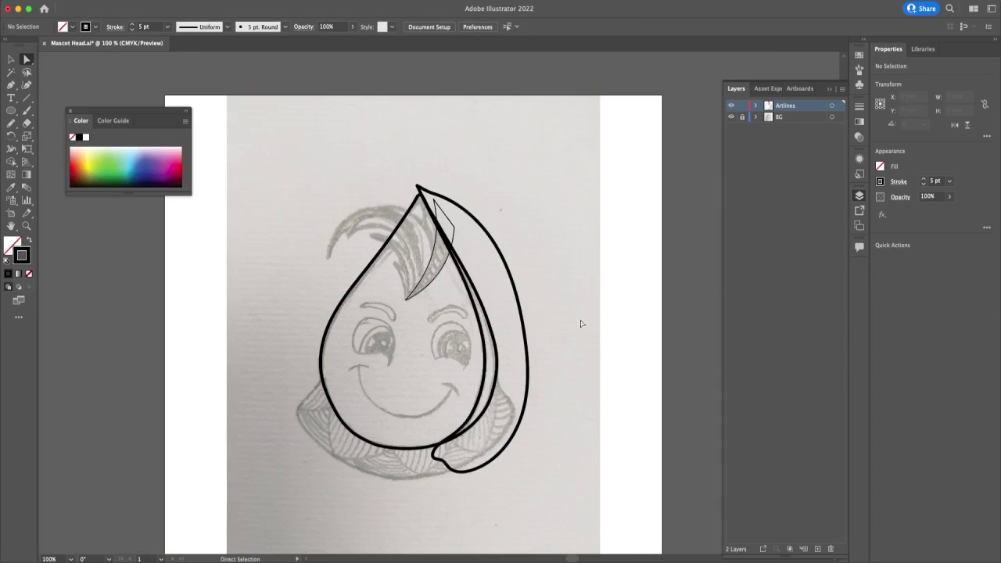
key(v)
click(498, 370)
click(94, 2)
click(112, 50)
click(545, 316)
click(527, 364)
shift+click(408, 450)
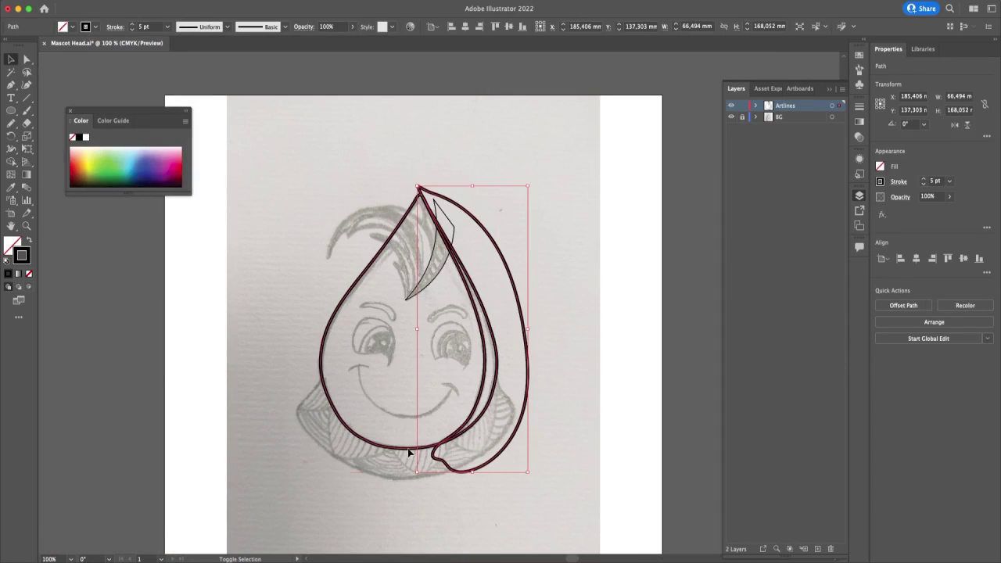
key(shift+m)
alt+click(513, 391)
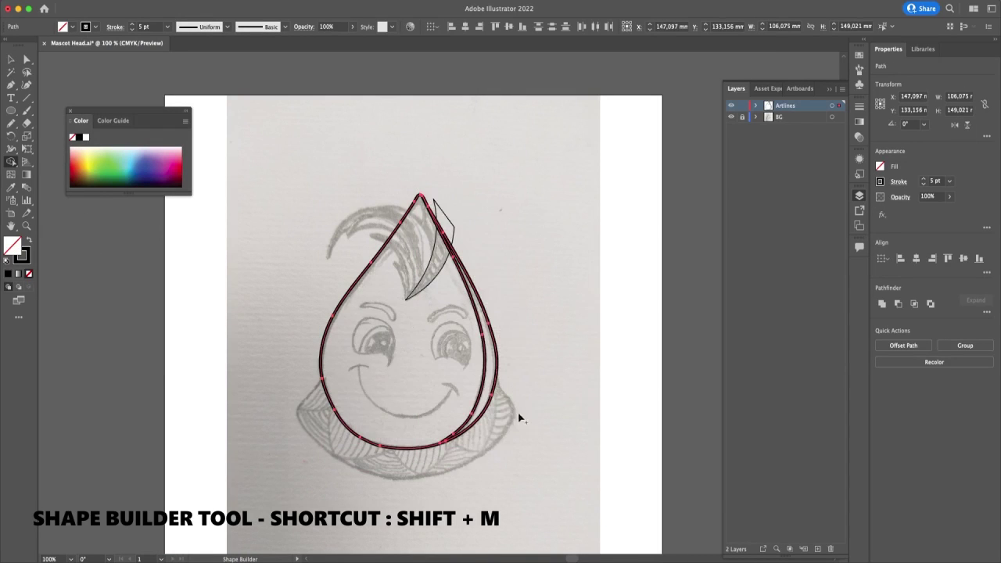
Step: Adjust the stroke corner settings of the head outline and the side crescent to give the head's pointed tip a rounded corner
key(v)
key(super+shift+a)
click(497, 371)
click(901, 180)
click(842, 212)
click(612, 347)
click(496, 369)
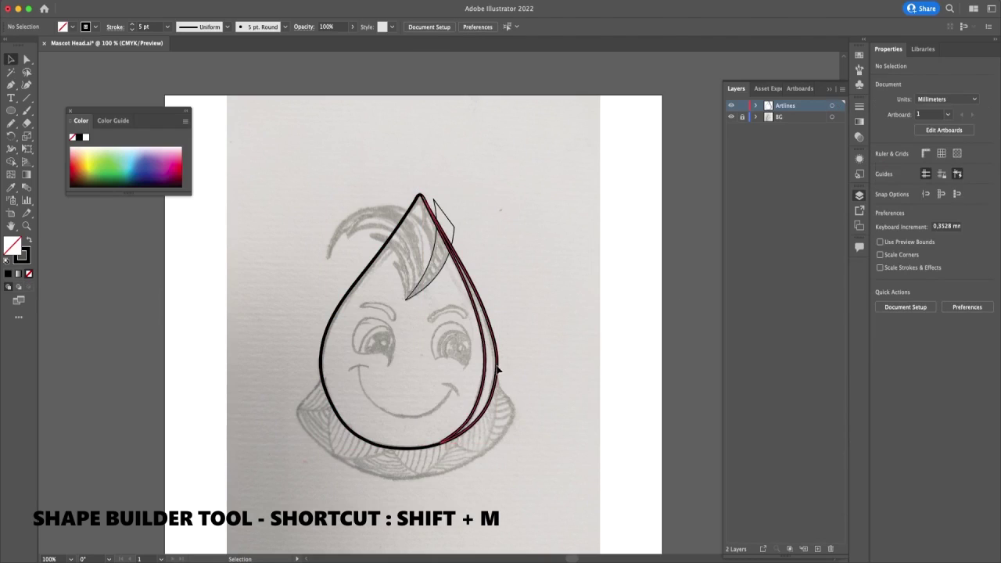
click(898, 182)
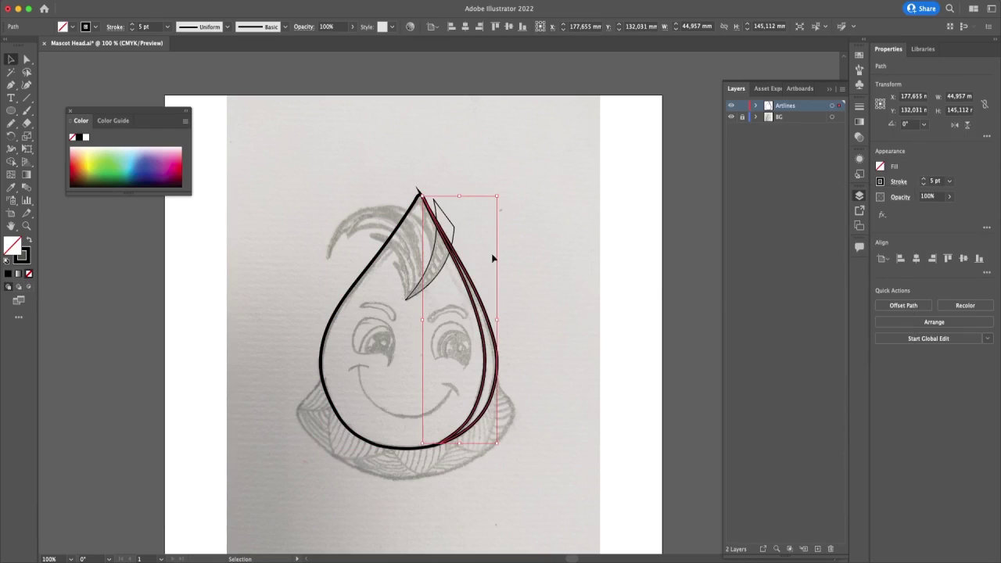
click(420, 185)
click(495, 341)
click(898, 182)
click(659, 324)
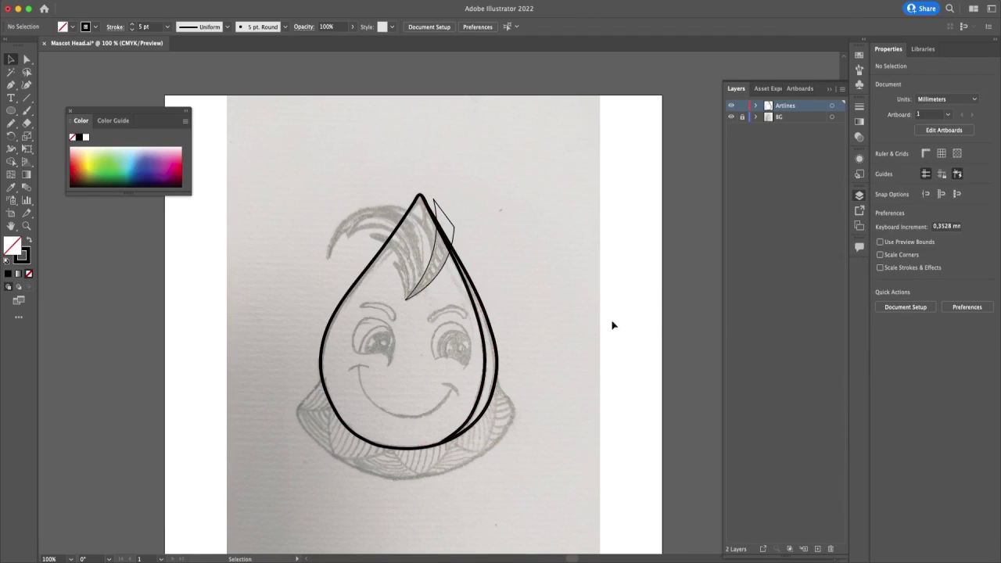
Step: Trace the sketched hair strands above the forehead as closed outlines with the Pen tool and a 1 pt stroke
key(super+equal)
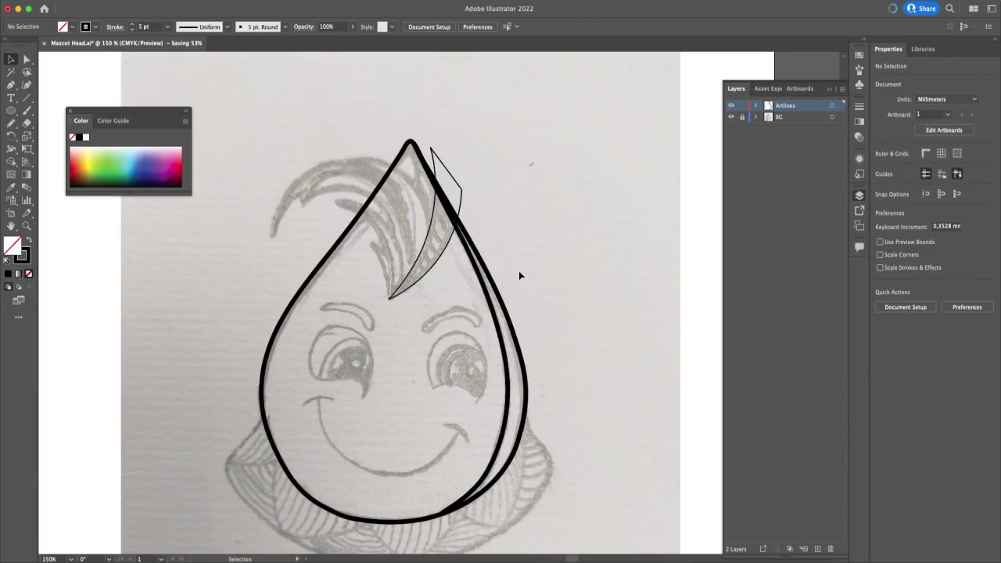
drag(522, 276, 532, 262)
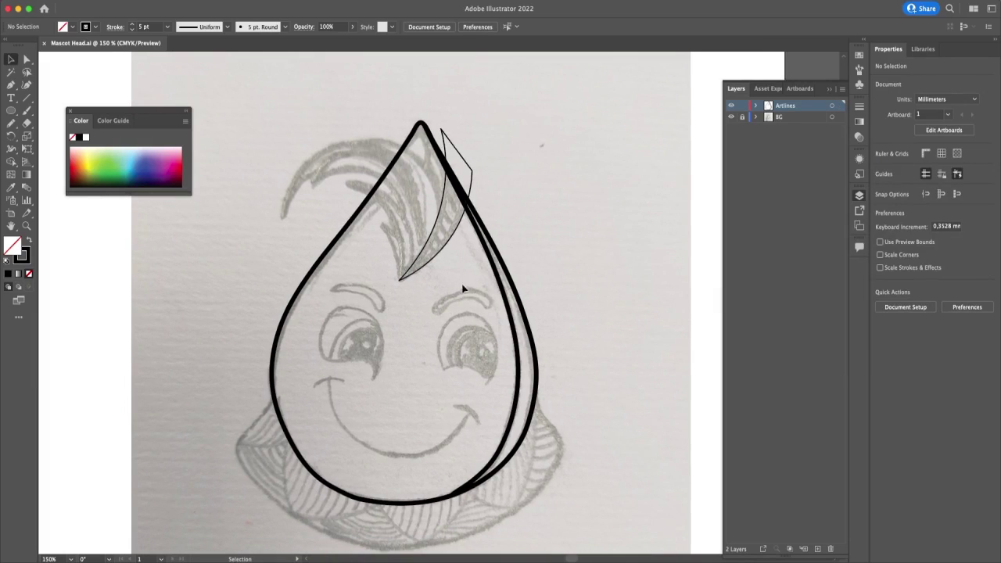
key(p)
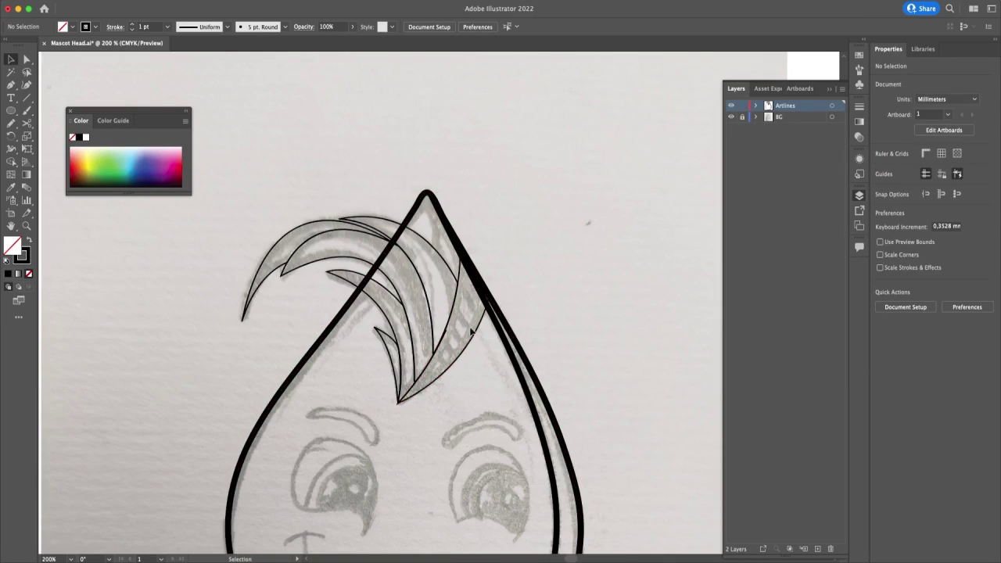
Step: Reposition the lower anchor points of the middle hair strand so its end follows the edge of the adjoining strand
drag(471, 332, 563, 332)
key(super+z)
click(555, 246)
click(393, 288)
key(a)
key(super+plus)
key(super+plus)
key(super+plus)
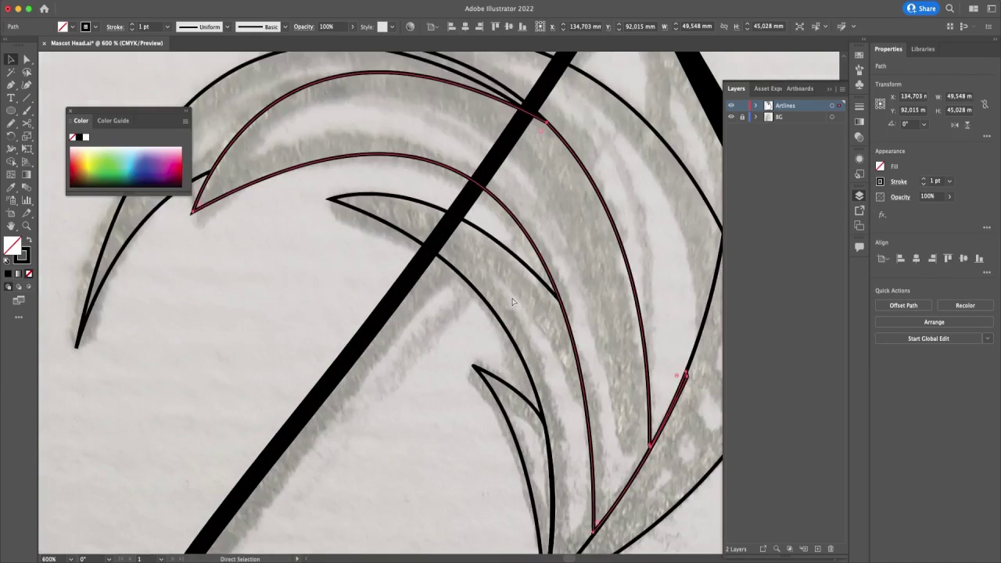
drag(512, 299, 387, 236)
click(562, 309)
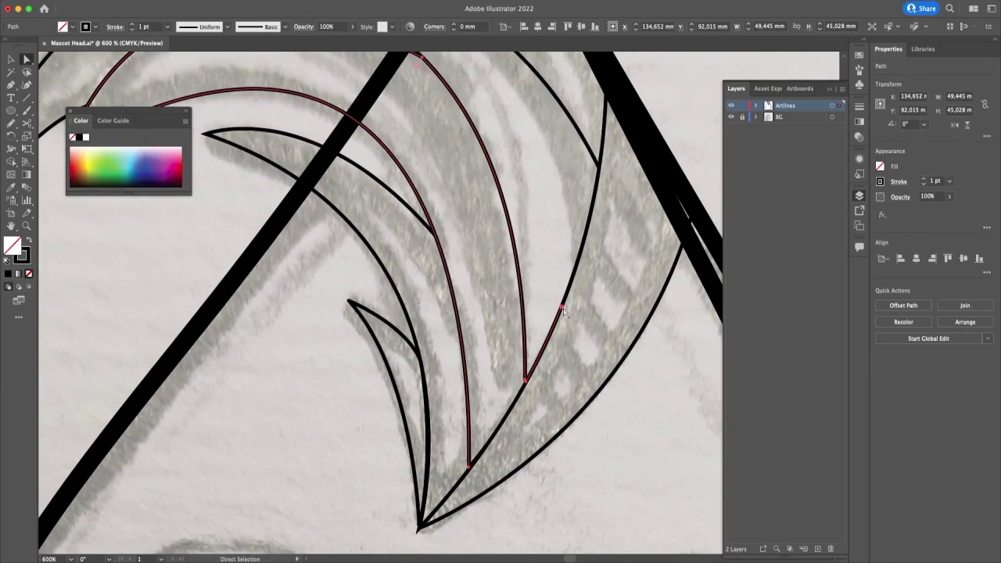
drag(562, 308, 526, 423)
drag(525, 423, 509, 405)
Step: Draw closed Pencil shapes for the collar's leaves, following the sketch and overlapping the inside of the head outline
mouse_move(609, 279)
mouse_down()
mouse_move(596, 397)
mouse_move(583, 432)
mouse_move(565, 425)
mouse_up()
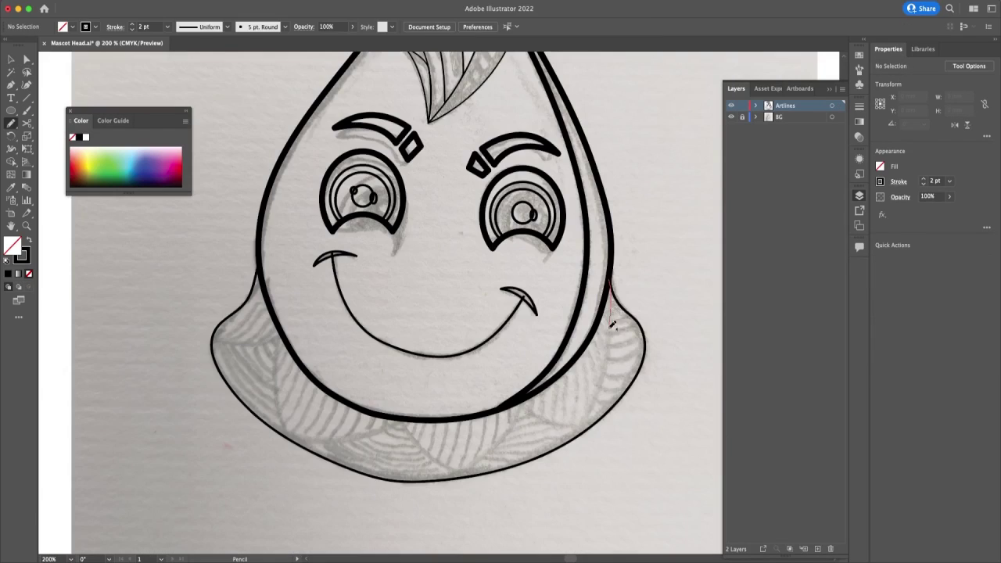
key(super+z)
mouse_move(623, 306)
mouse_down()
mouse_move(421, 355)
mouse_move(389, 336)
mouse_move(382, 414)
mouse_up()
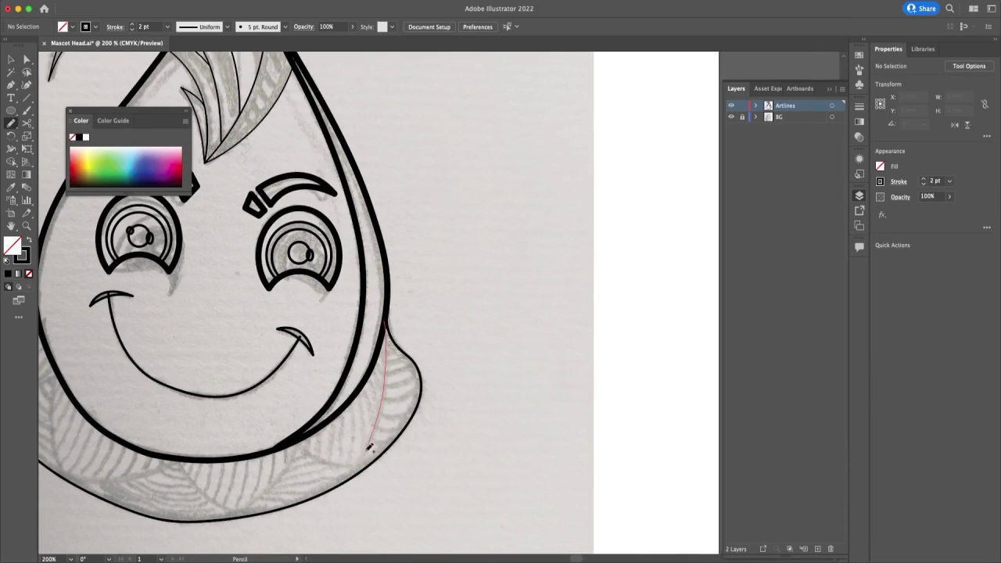
mouse_move(337, 462)
mouse_down()
mouse_move(304, 443)
mouse_move(294, 408)
mouse_move(367, 309)
mouse_move(385, 321)
mouse_up()
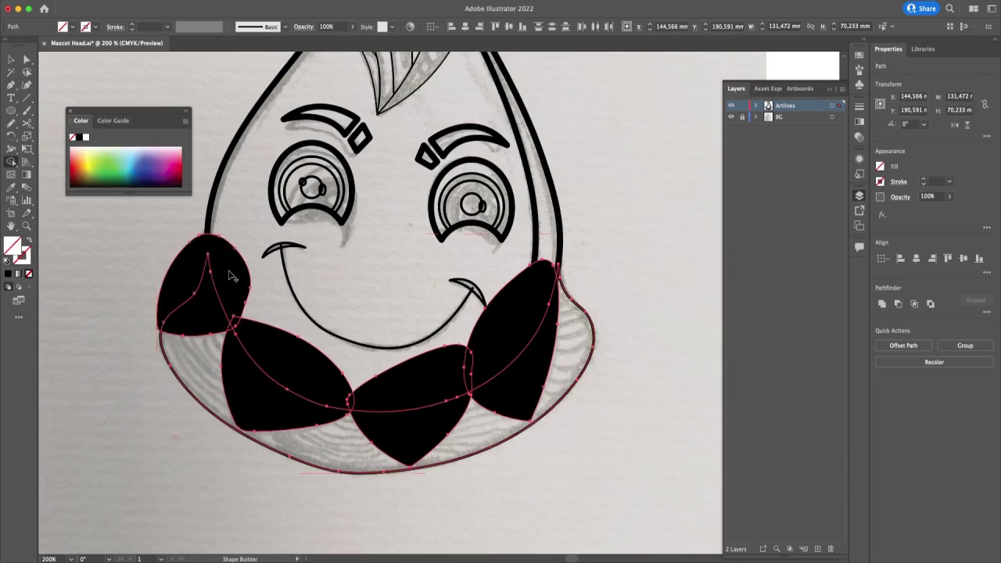
Step: Remove the parts of the leaf shapes that overlap the head with the Shape Builder tool
alt+click(231, 283)
alt+click(256, 341)
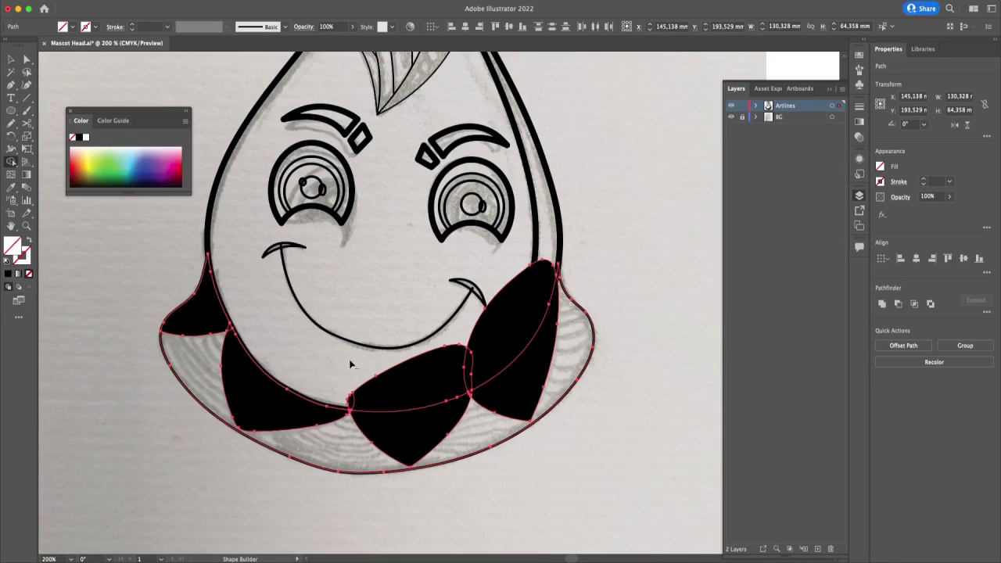
alt+click(360, 400)
alt+click(351, 402)
alt+click(515, 266)
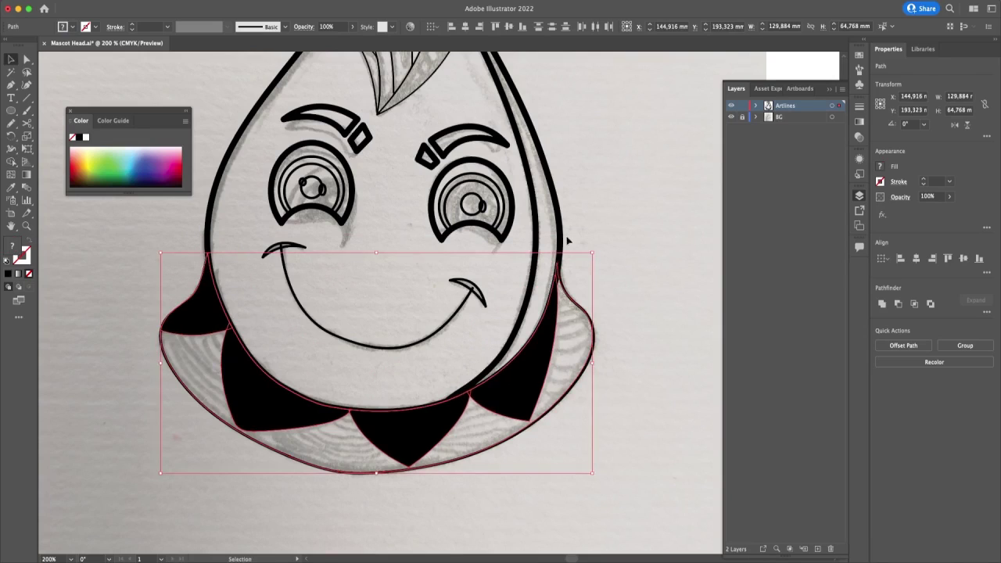
key(super+shift+a)
Step: Trace the curved vein lines in the collar's rightmost section with the Pencil tool and a 1 pt stroke
key(n)
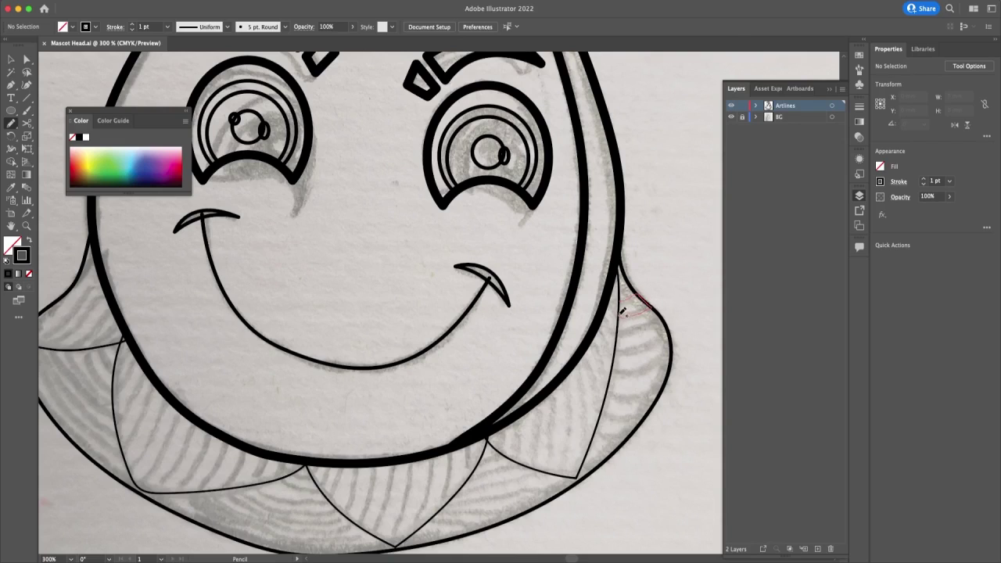
mouse_move(621, 302)
mouse_down()
mouse_move(506, 289)
mouse_move(527, 279)
mouse_up()
super+click(662, 254)
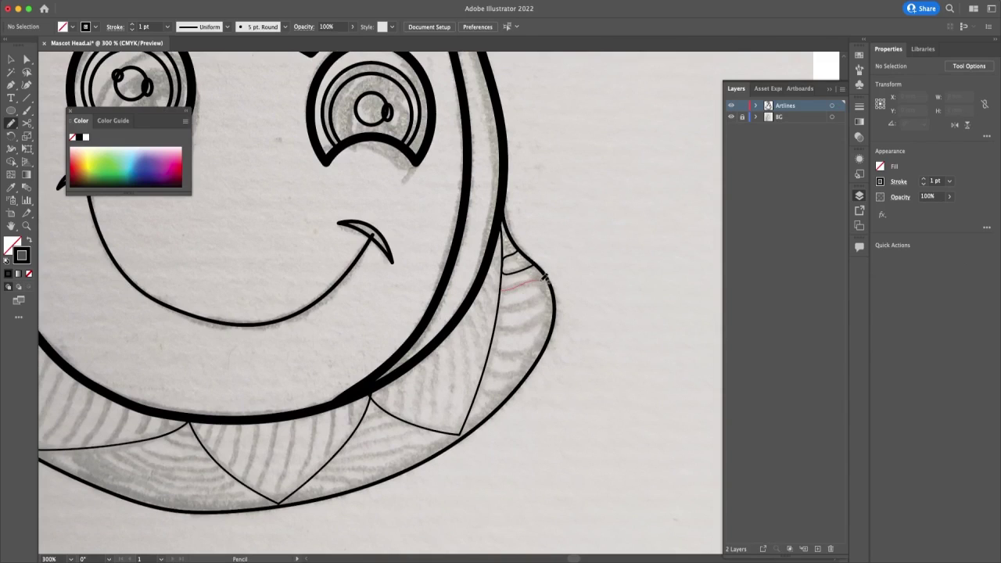
mouse_move(542, 296)
mouse_down()
mouse_move(512, 308)
mouse_move(501, 292)
mouse_up()
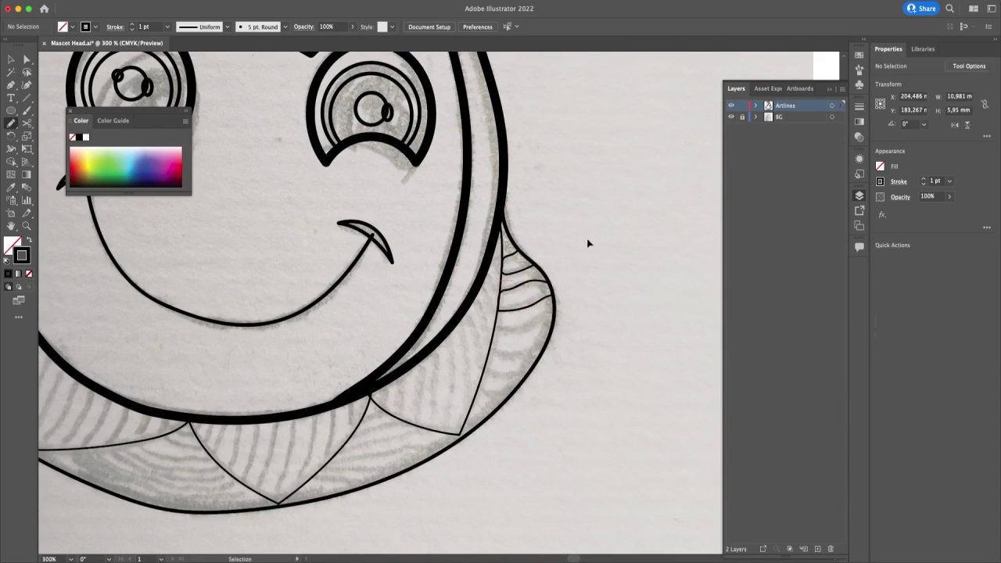
scroll(579, 235, down, 3)
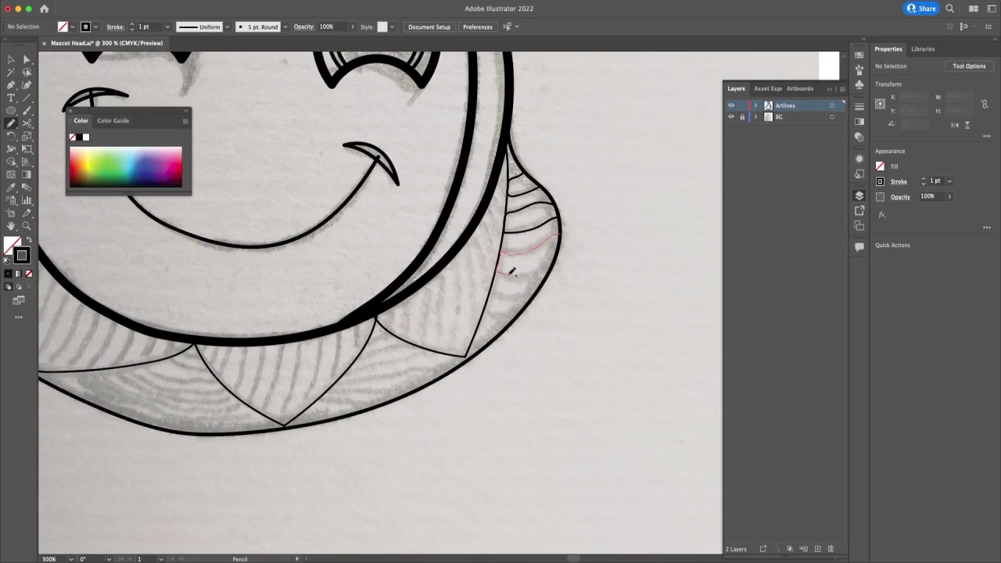
drag(561, 244, 570, 242)
scroll(558, 330, down, 3)
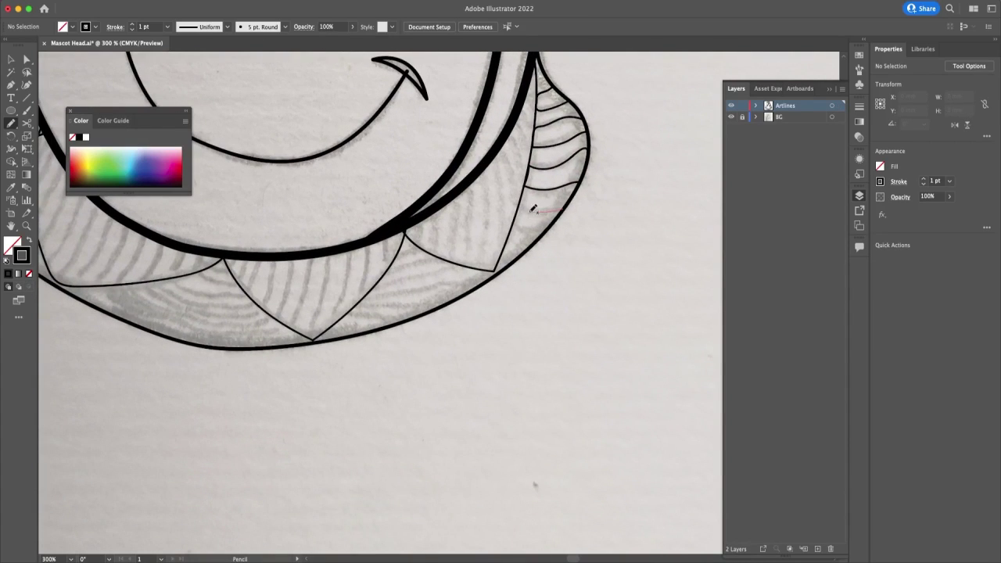
mouse_move(520, 225)
mouse_down()
mouse_move(566, 215)
mouse_move(542, 209)
mouse_up()
key(ctrl+z)
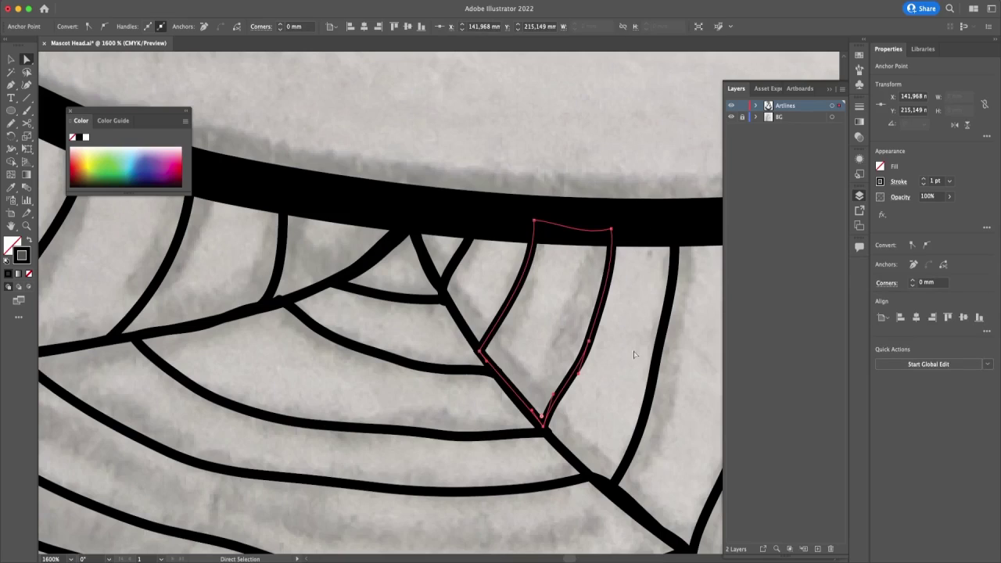
Step: Fine-tune the anchor points of the vein shapes so their ends line up with the edges of the middle leaves
click(611, 484)
drag(602, 485, 605, 486)
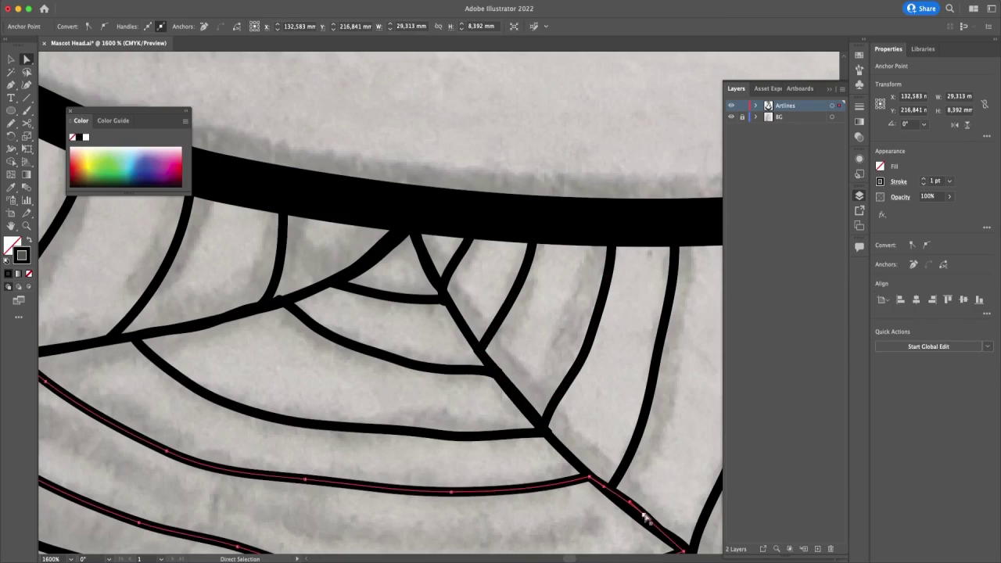
drag(643, 514, 640, 513)
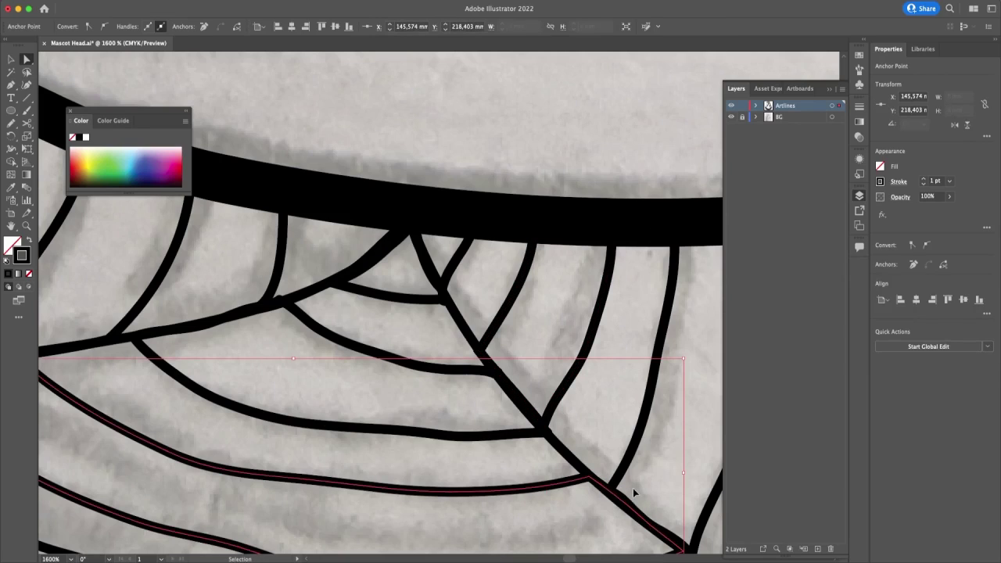
key(super+minus)
key(super+minus)
click(474, 297)
click(465, 315)
drag(459, 316, 465, 319)
key(super+z)
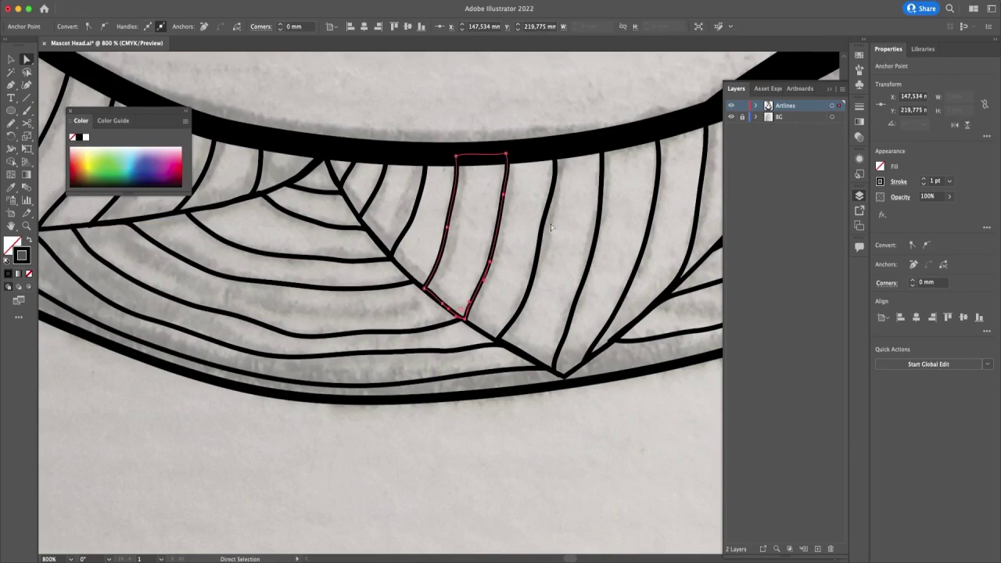
drag(563, 376, 574, 383)
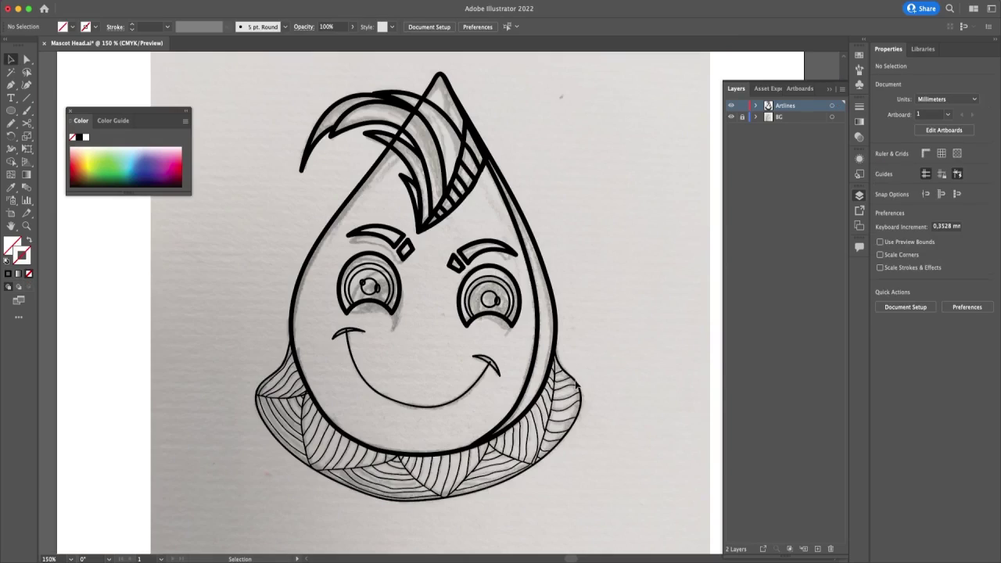
Step: Set the collar outline's stroke weight to 5 pt
click(577, 384)
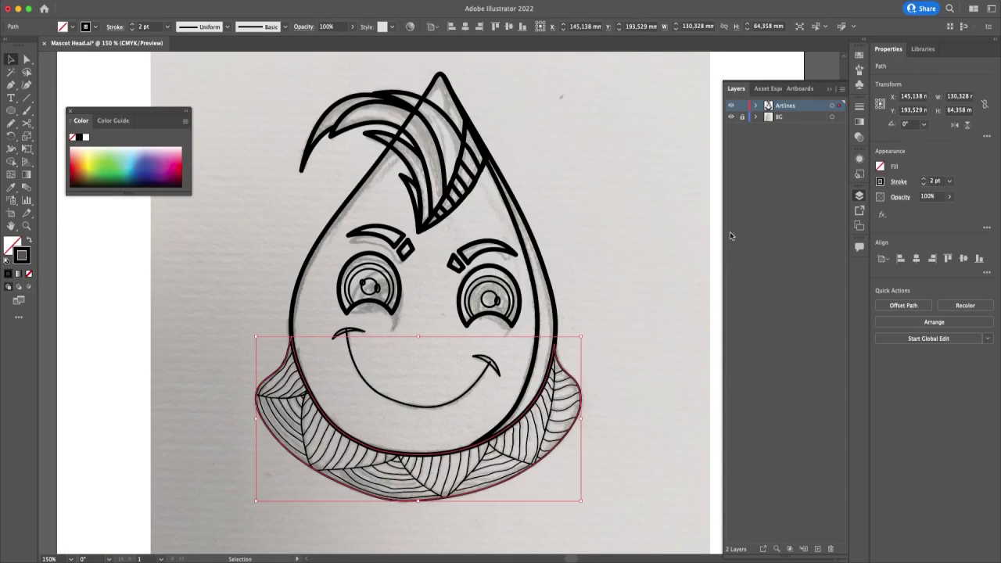
click(924, 178)
click(923, 179)
click(923, 178)
click(631, 283)
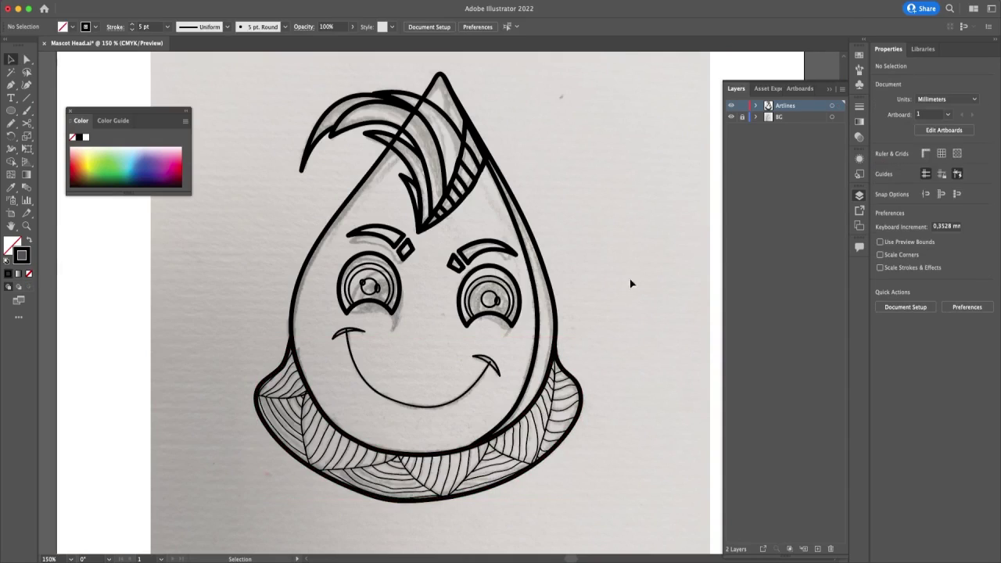
Step: Hide the BG sketch layer and save the document
click(732, 117)
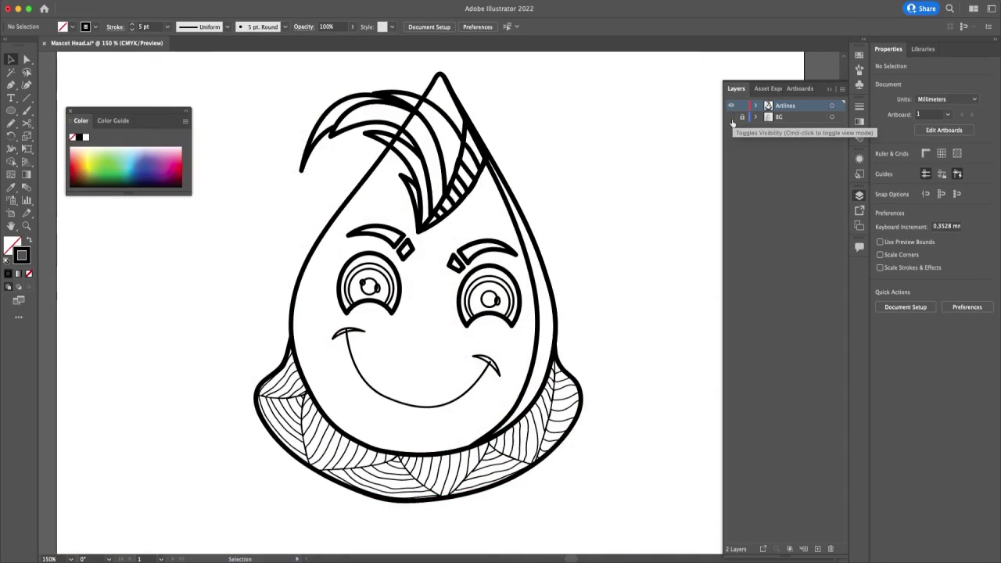
click(733, 123)
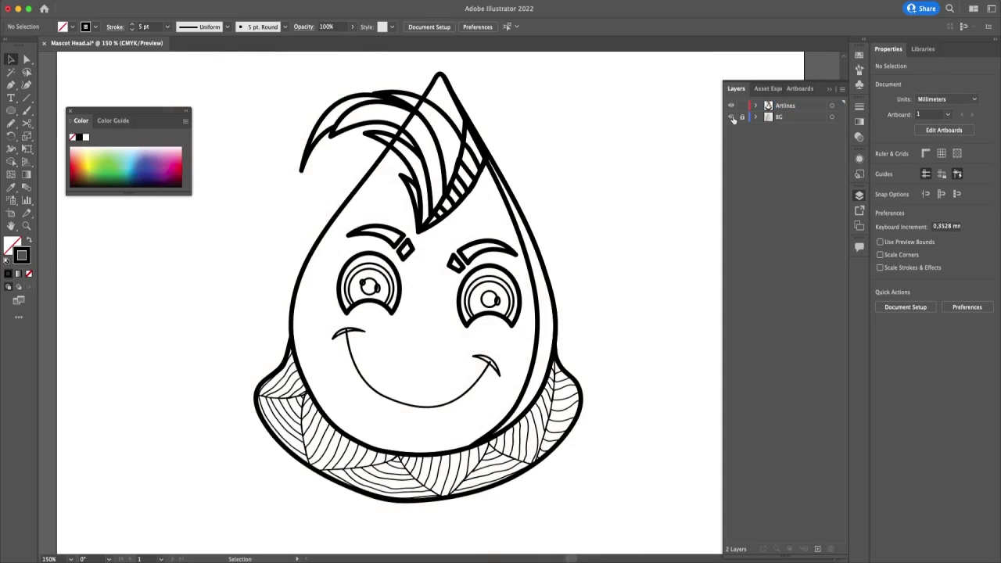
click(731, 117)
key(super+s)
Step: Duplicate the Artlines layer as a Coloring layer and fill its hair strands green and its striped strand orange and brown
drag(789, 106, 818, 548)
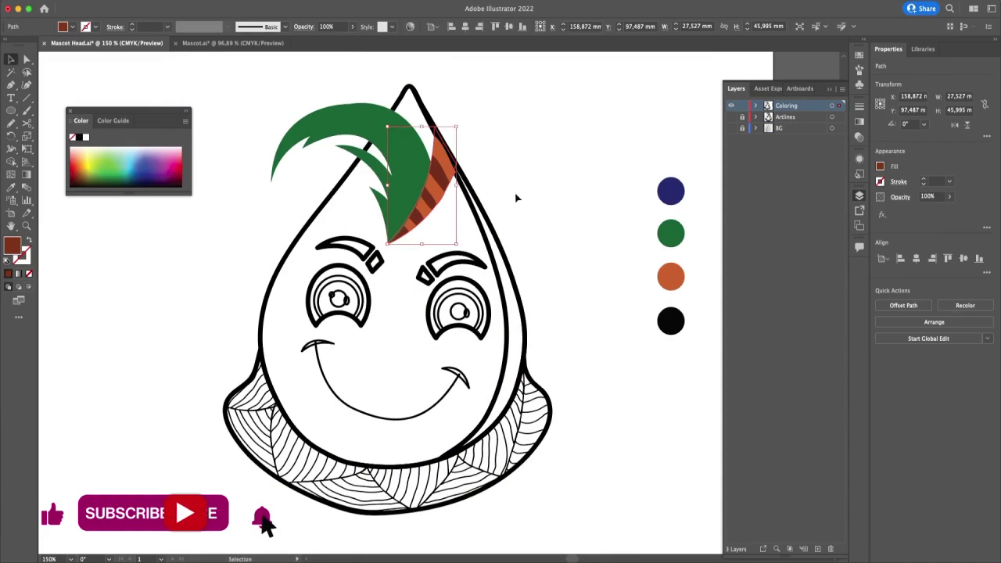
click(579, 87)
key(super+s)
Step: Recolor the outermost long hair strand with a lighter green fill
click(374, 116)
double_click(13, 249)
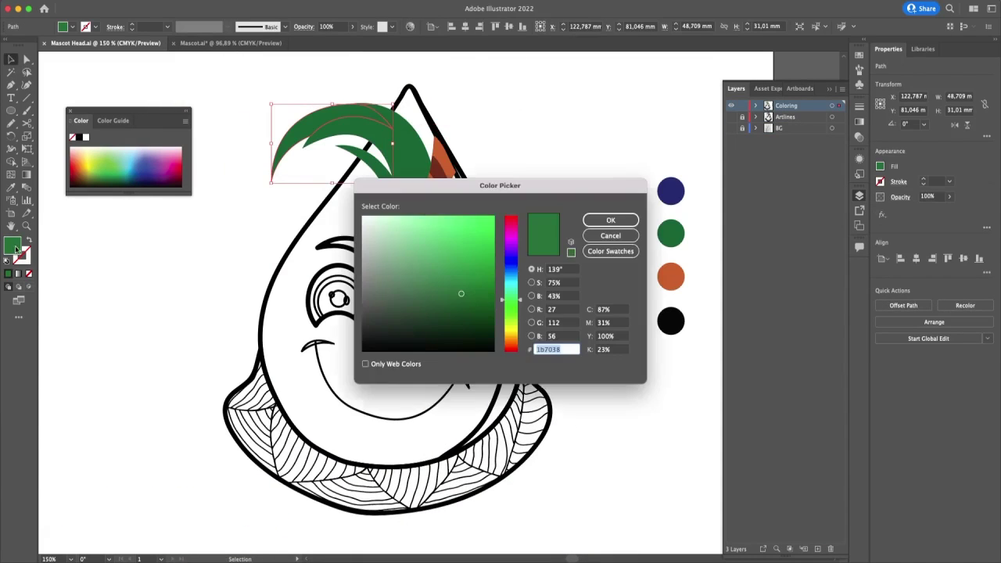
click(607, 219)
click(512, 134)
Step: Set the fill of the wide hair strand next to the striped band to dark green #145428
click(410, 134)
double_click(14, 246)
click(462, 307)
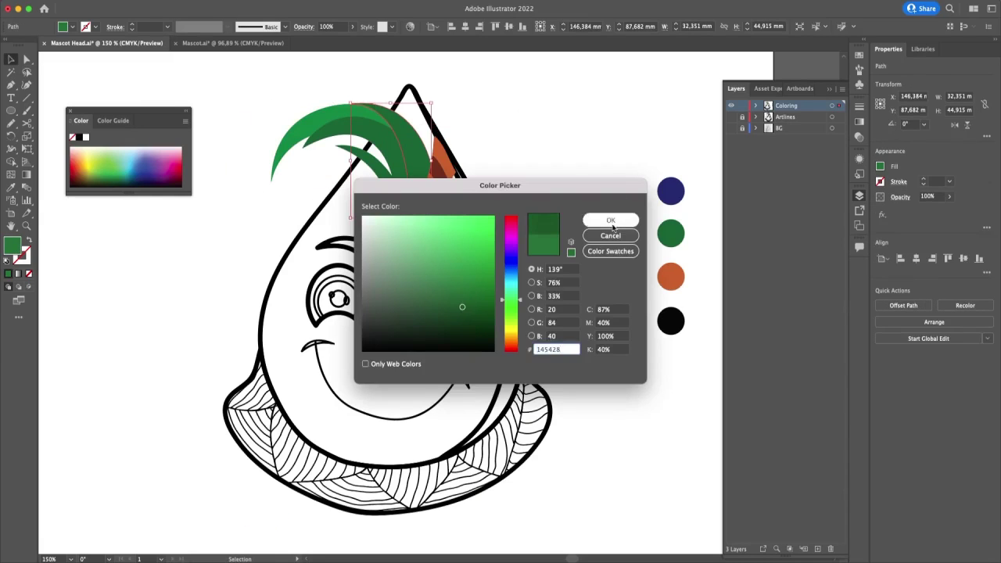
click(610, 221)
Step: Recolor the second long hair strand, beneath the outermost one, with a darker green fill
click(387, 142)
double_click(12, 247)
click(474, 300)
click(607, 222)
click(535, 184)
Step: Try a brighter green fill on the shorter curved hair strand below the two long ones
click(394, 196)
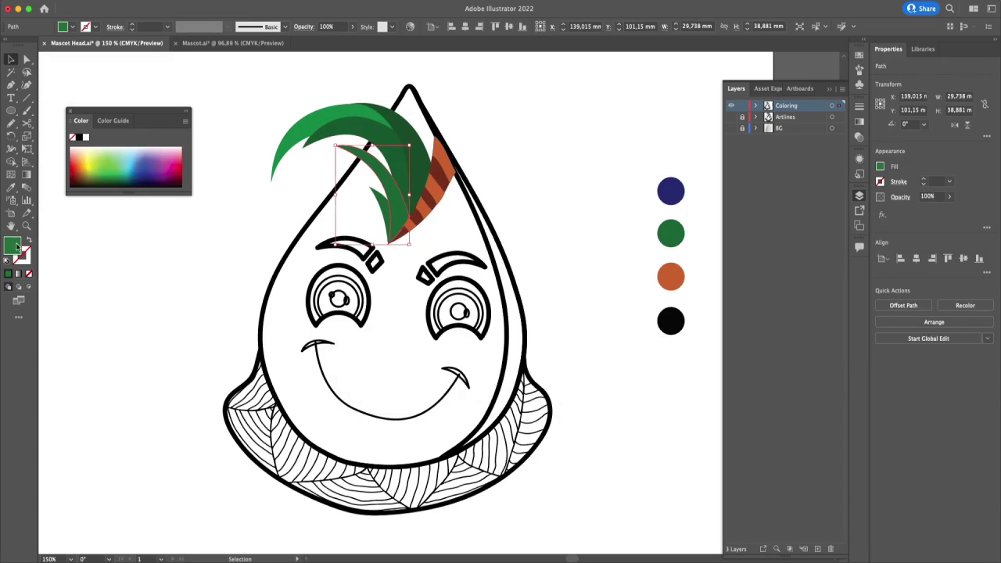
double_click(14, 249)
click(472, 270)
key(Return)
Step: Try green #176d31 as the fill of the smallest hair strand
click(366, 211)
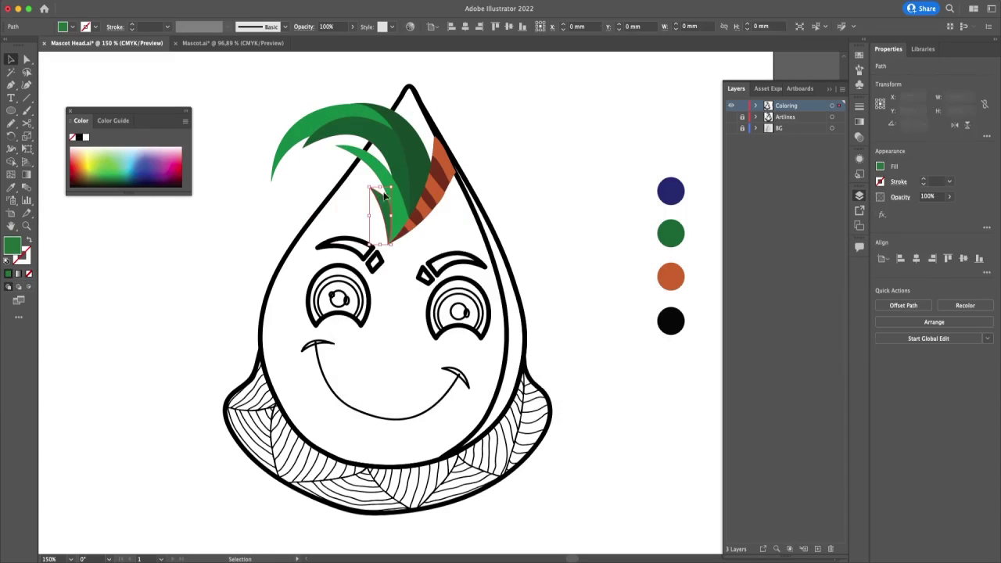
double_click(16, 249)
click(483, 271)
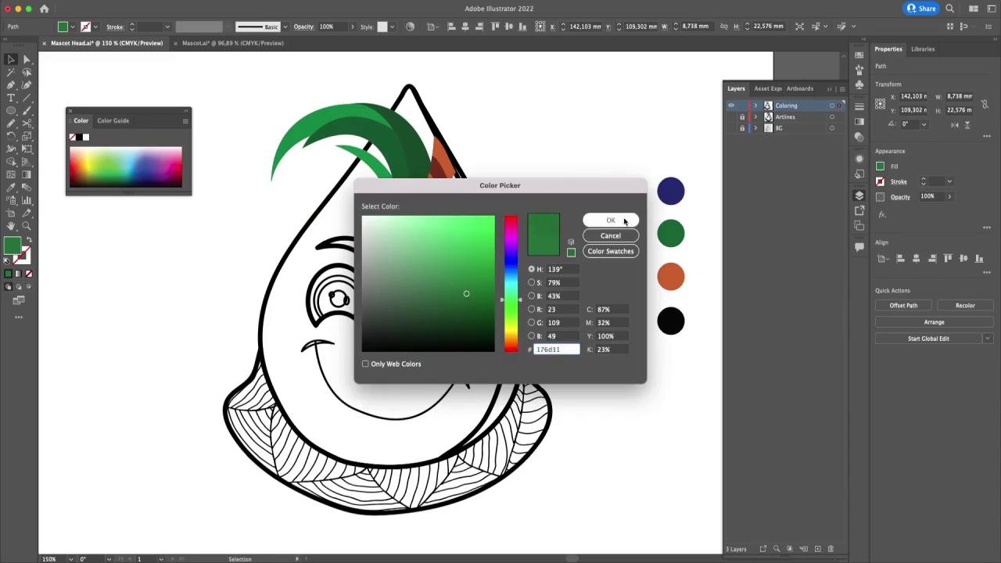
key(Return)
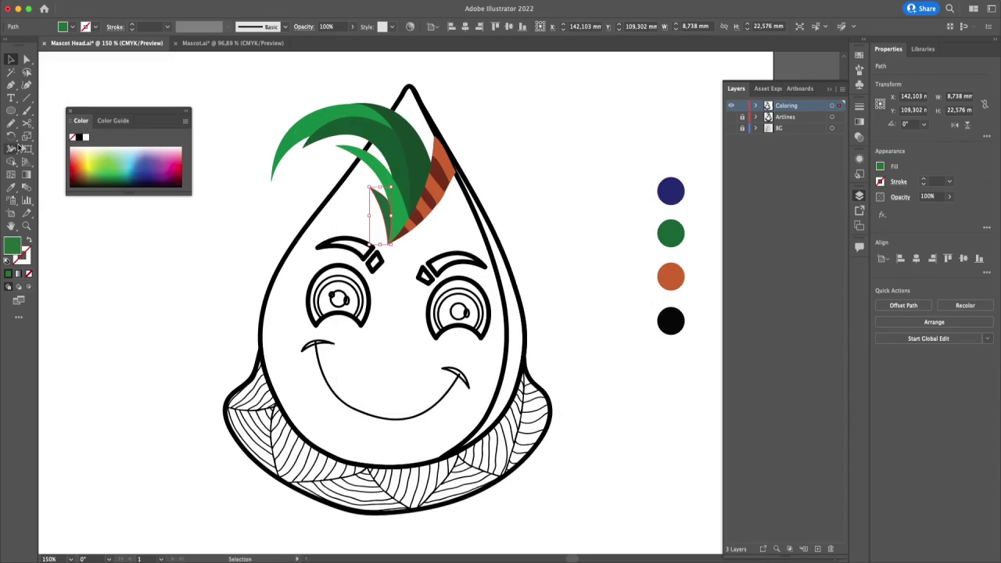
Step: Sample a neighbouring strand's green for the smallest hair strand and adjust its fill to a medium green
key(i)
click(382, 171)
super+click(460, 129)
super+click(383, 205)
double_click(15, 249)
click(472, 285)
click(623, 220)
super+click(579, 195)
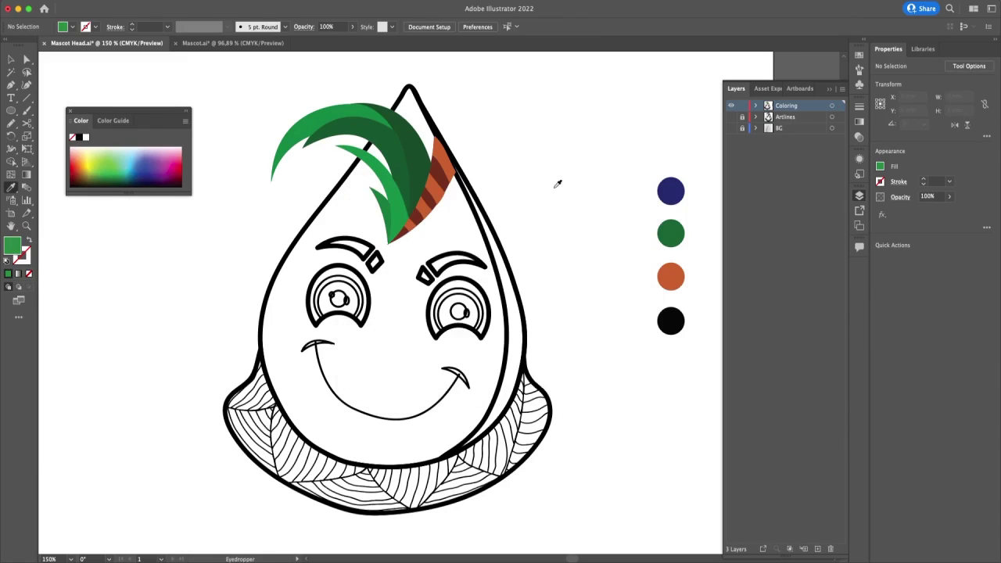
Step: Darken the green fill of the shorter curved hair strand beside the smallest one slightly
key(super+plus)
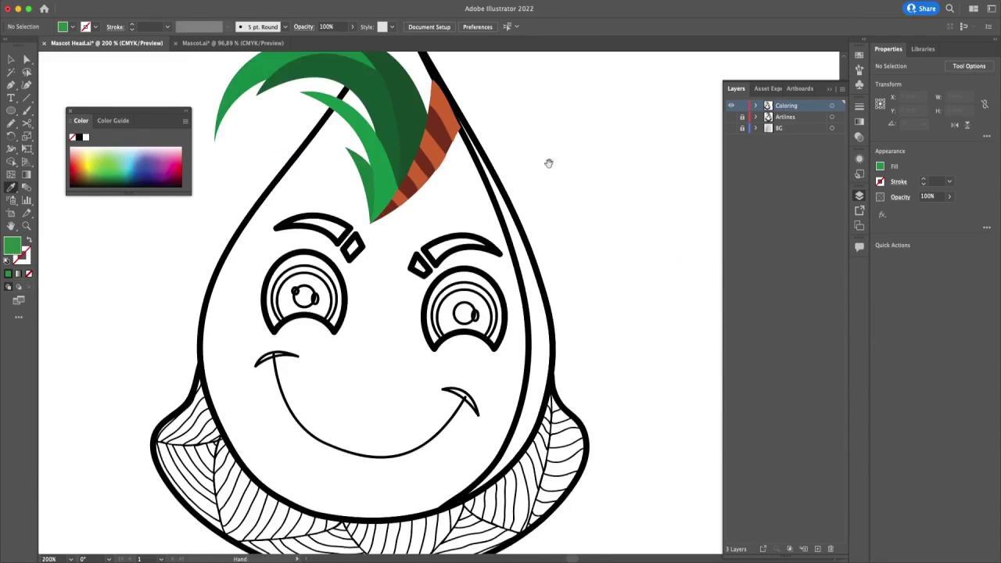
drag(549, 164, 541, 292)
click(375, 312)
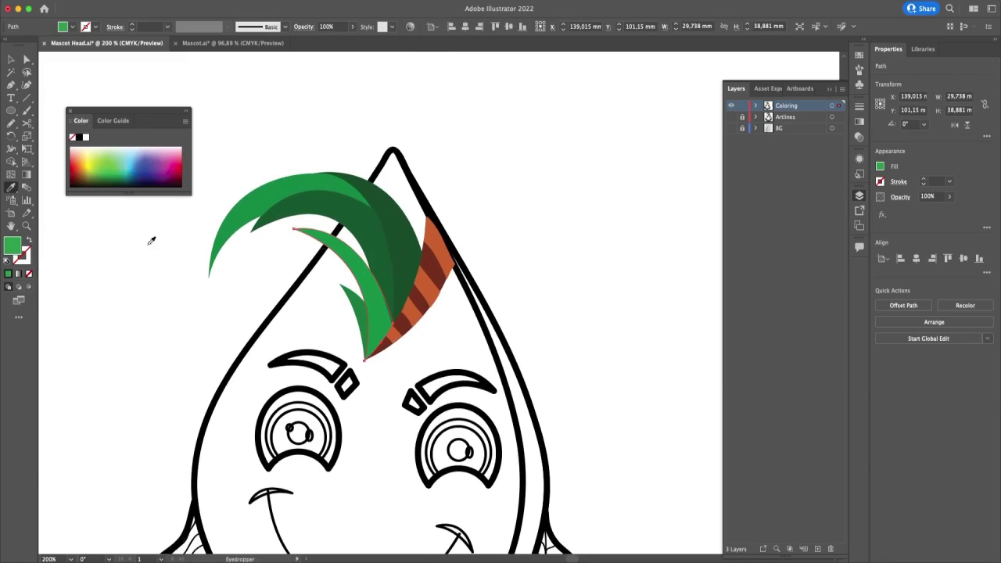
double_click(13, 245)
click(612, 216)
key(i)
key(super+shift+a)
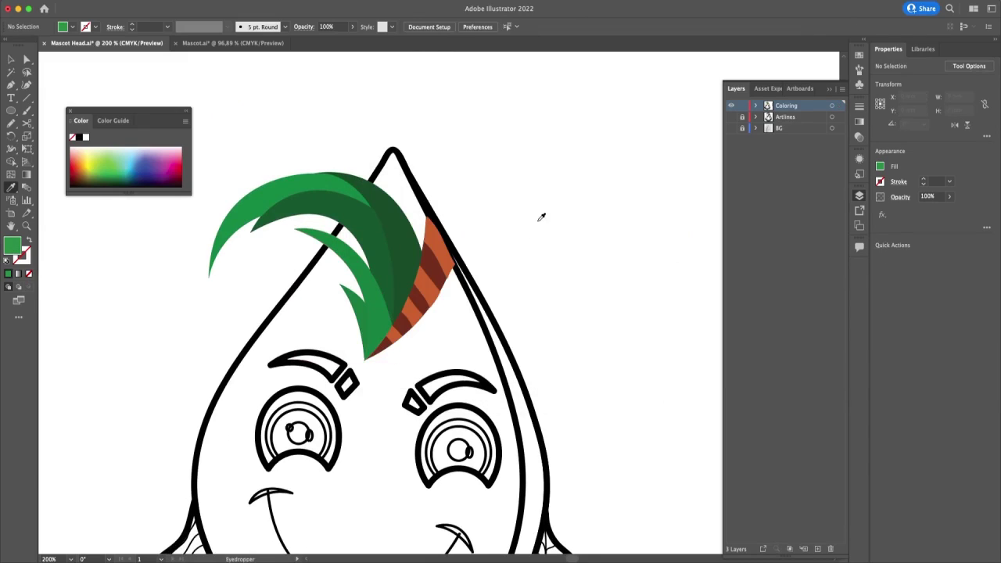
Step: Set the fill of the smallest hair strand to green #188743
click(375, 300)
double_click(12, 245)
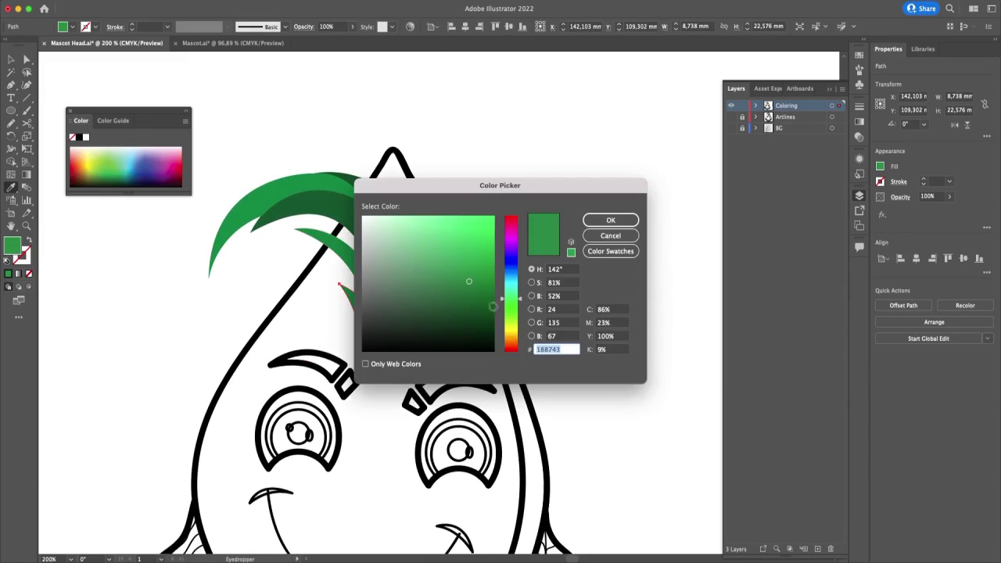
click(606, 222)
key(super+shift+a)
key(super+minus)
key(super+minus)
key(super+minus)
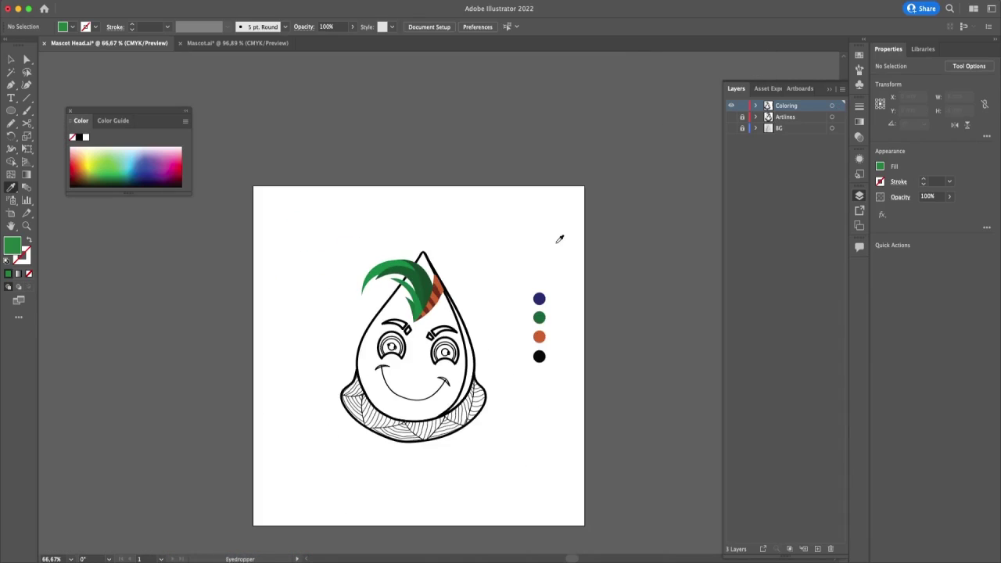
Step: Fill the collar outline shape with the eyebrows' blue and darken it to a deep navy
key(super+plus)
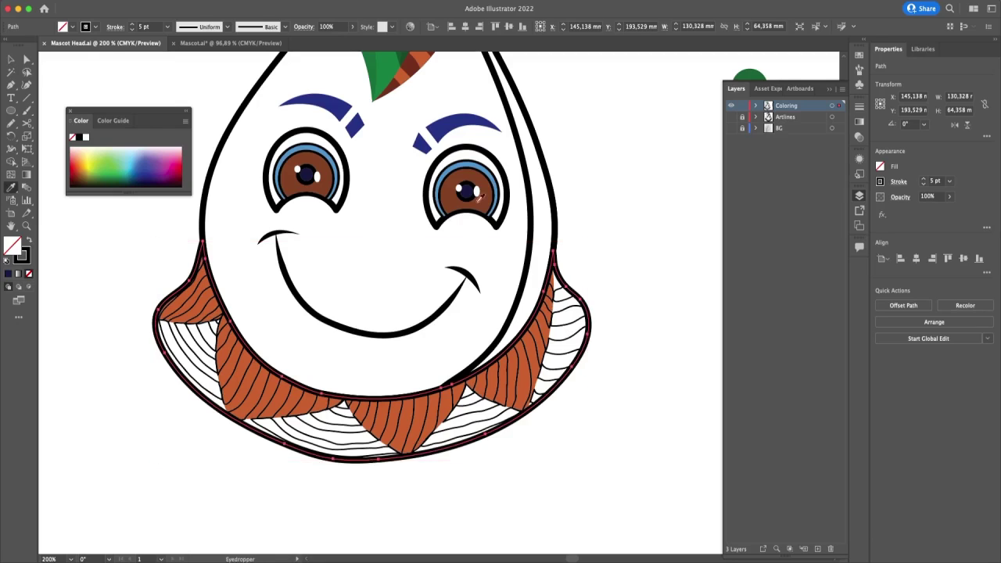
click(442, 160)
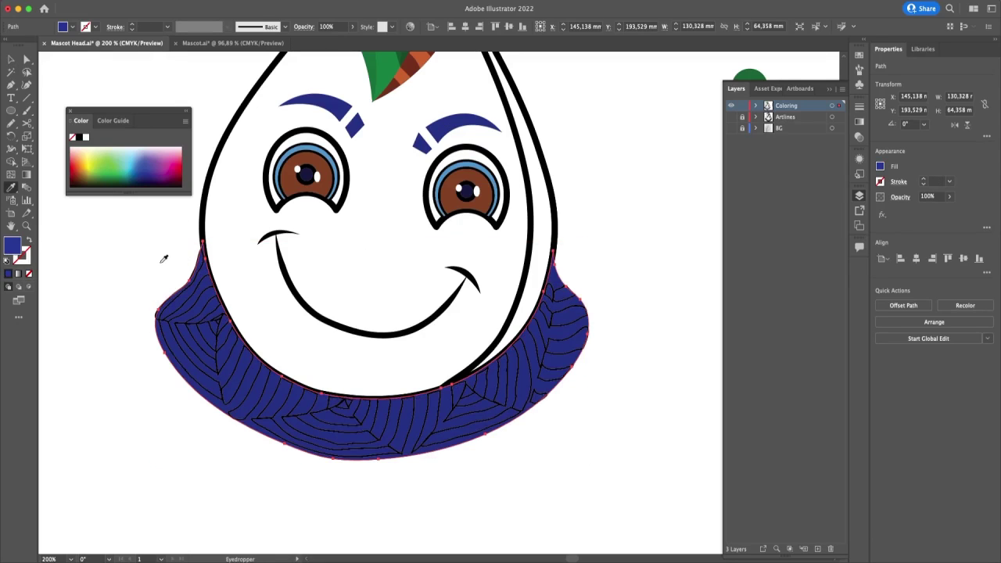
double_click(14, 248)
click(468, 298)
click(587, 221)
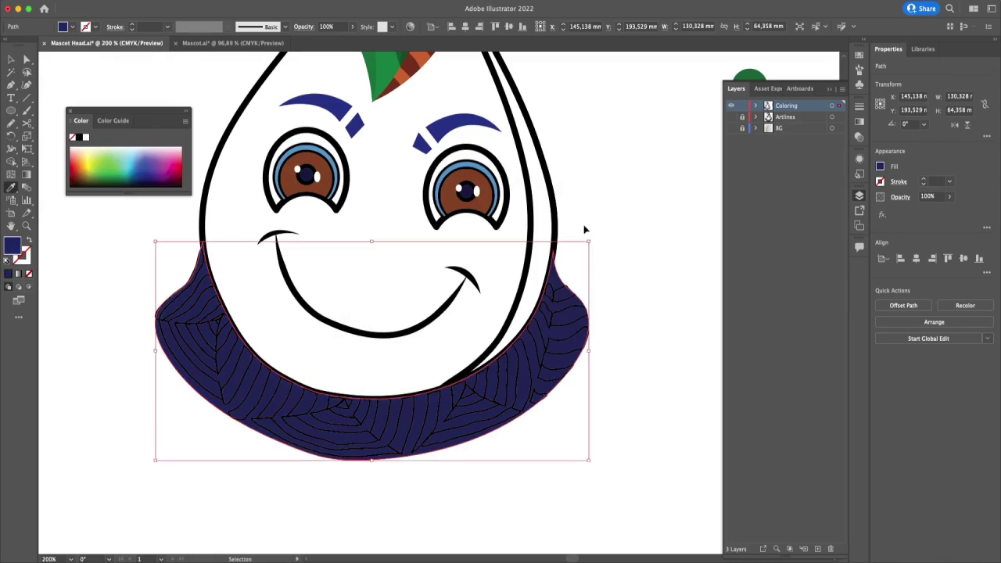
Step: Send the navy collar shape to the back, behind the orange collar triangles
super+click(586, 223)
key(super+f)
key(v)
click(602, 307)
click(579, 361)
key(super+x)
click(541, 381)
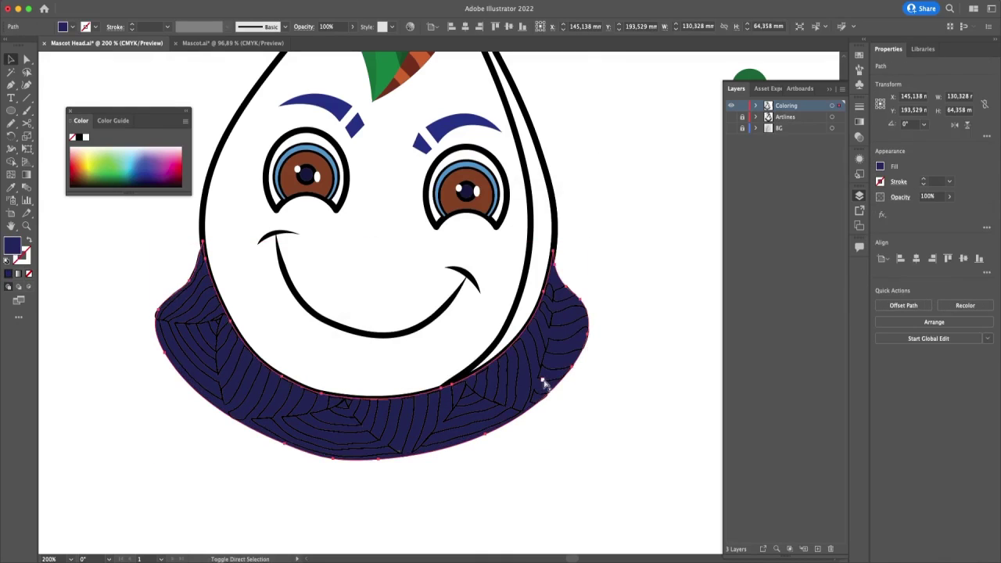
key(super+shift+bracketleft)
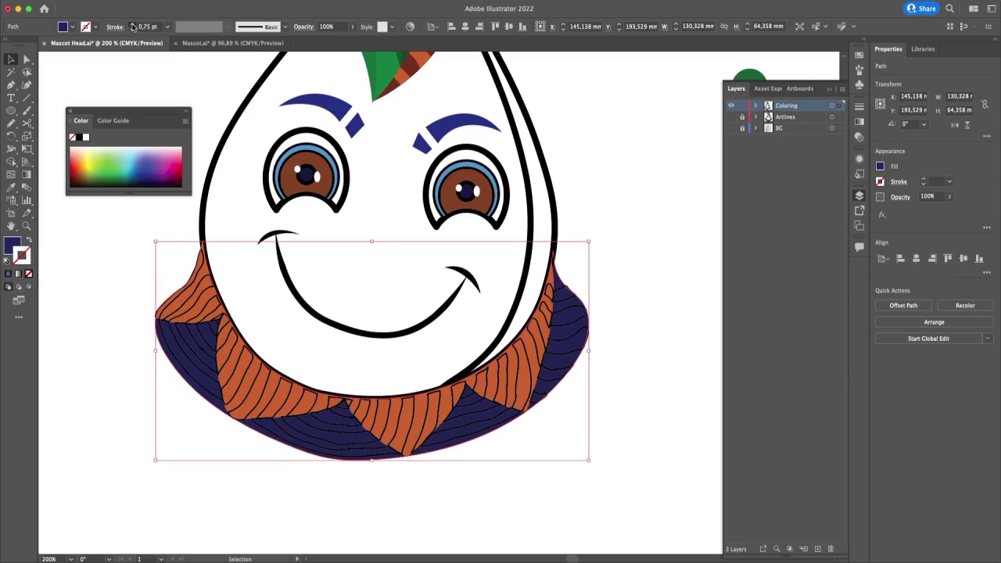
Step: Outline the navy collar shape with a black 5 pt stroke
click(133, 25)
click(166, 27)
click(186, 122)
click(637, 246)
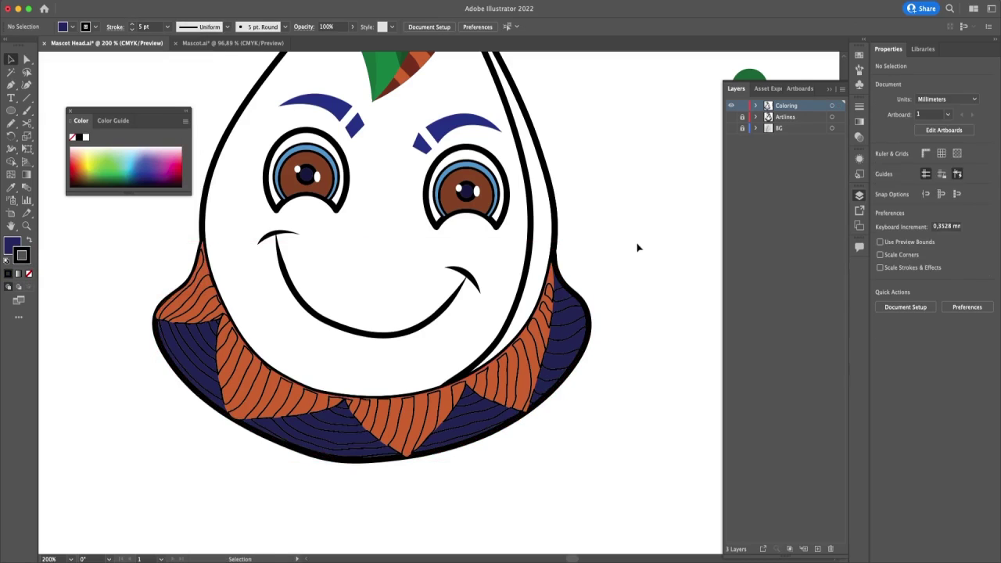
Step: Examine the whole coloured mascot head in full-screen presentation view
key(super+minus)
key(super+minus)
key(super+minus)
key(shift+f)
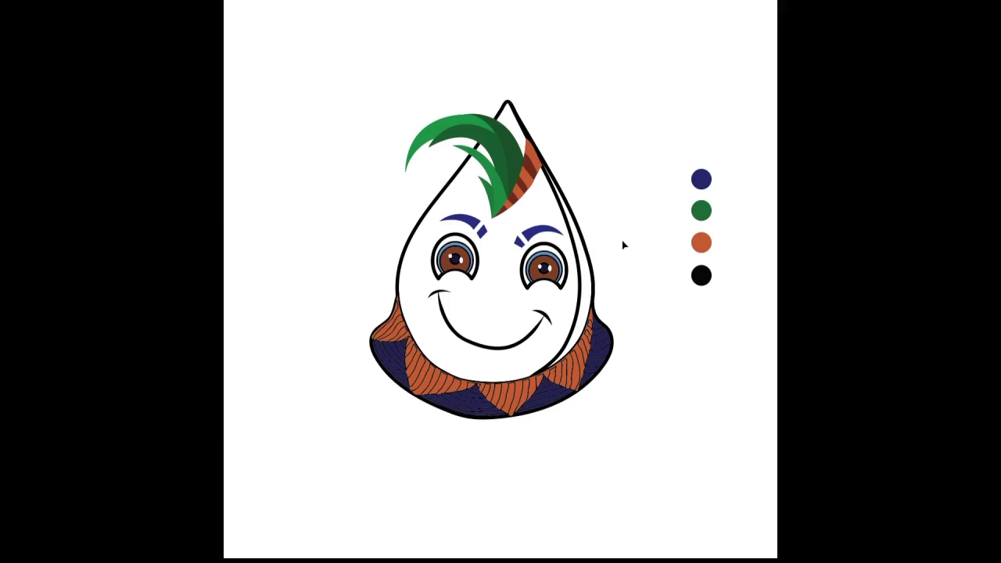
key(Escape)
Step: Select the four orange collar triangles together and try near-black #010207 as their stroke colour
key(super+plus)
key(super+plus)
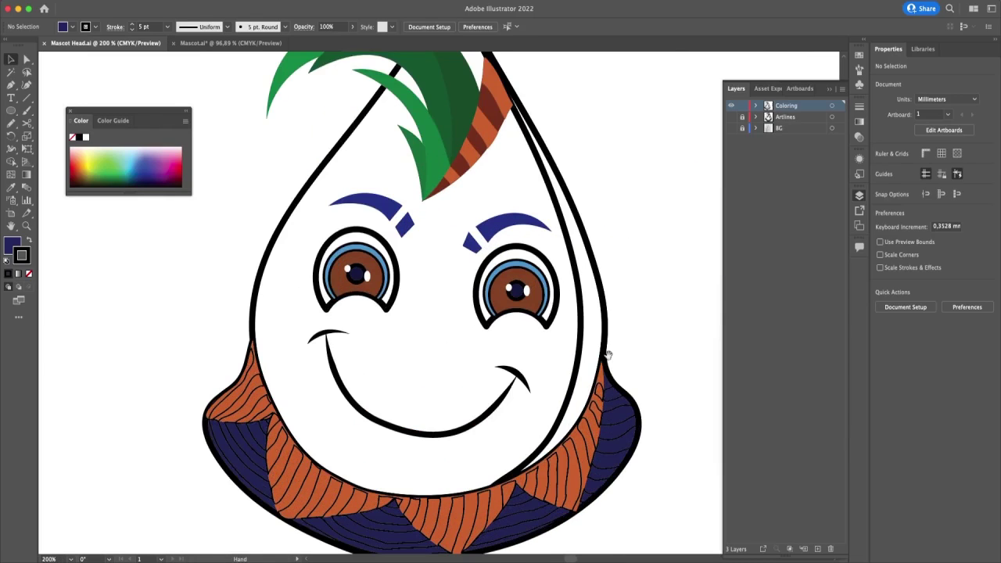
drag(630, 364, 625, 333)
scroll(625, 333, down, 3)
scroll(625, 333, right, 1)
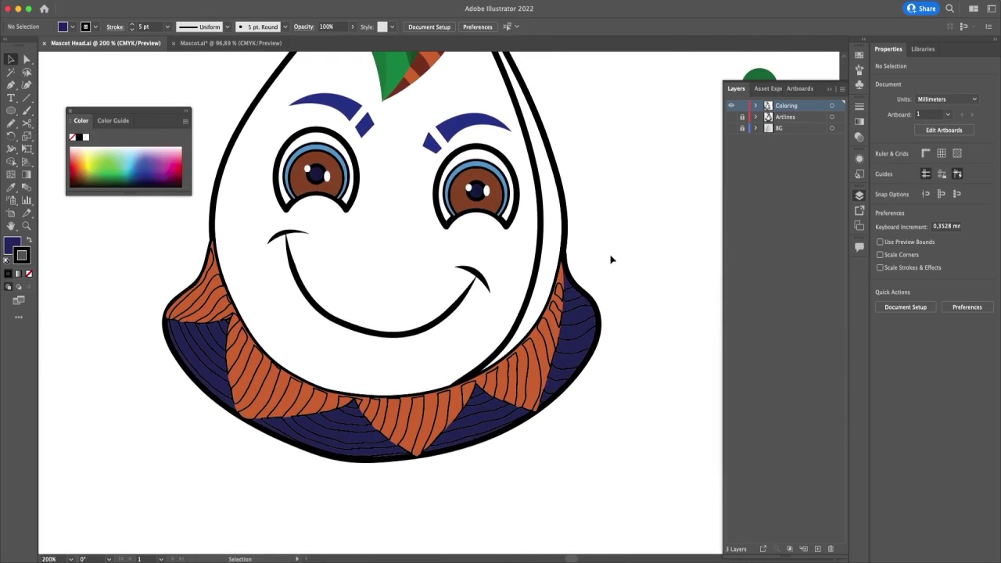
click(526, 379)
shift+click(457, 402)
shift+click(298, 381)
shift+click(218, 305)
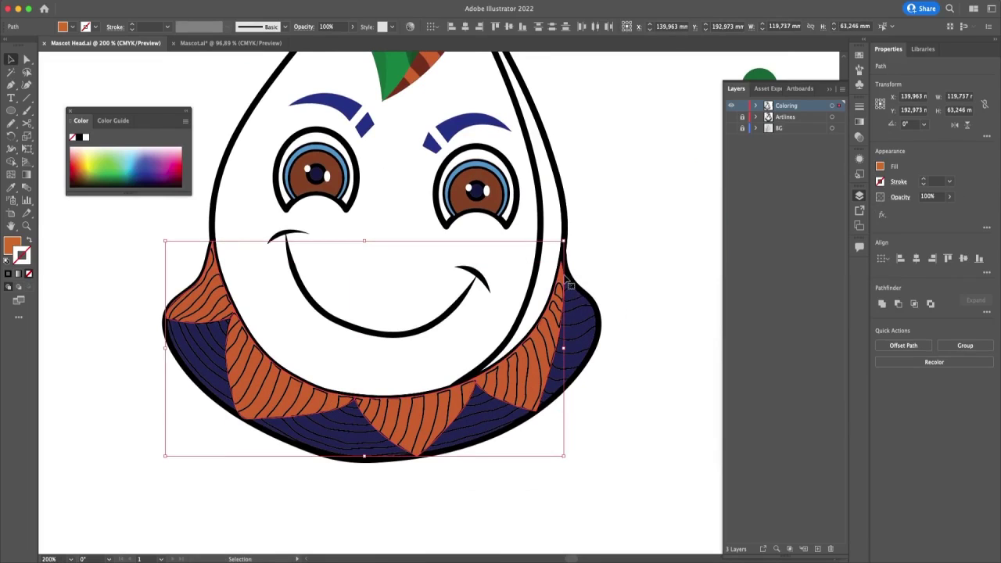
double_click(28, 257)
click(609, 222)
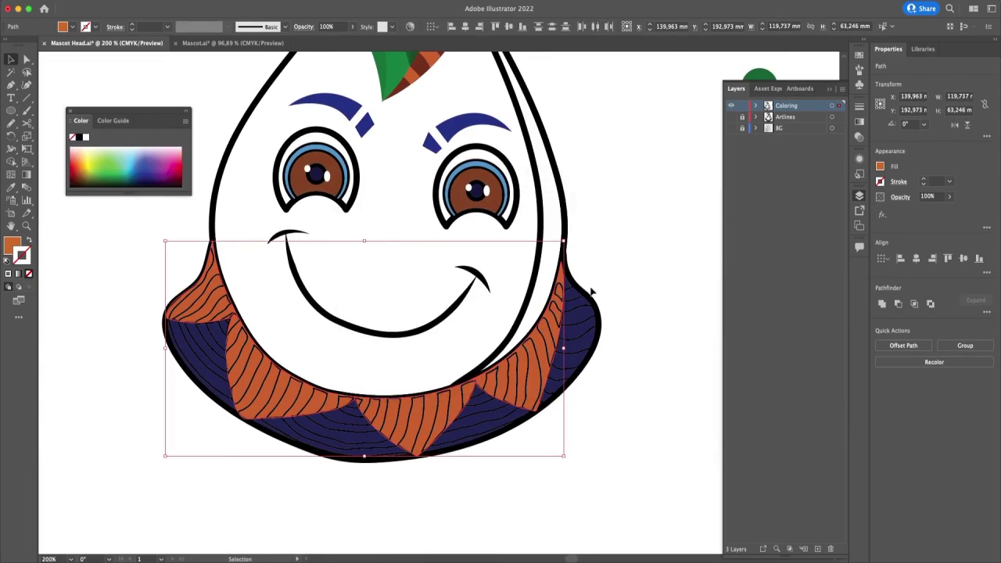
double_click(28, 251)
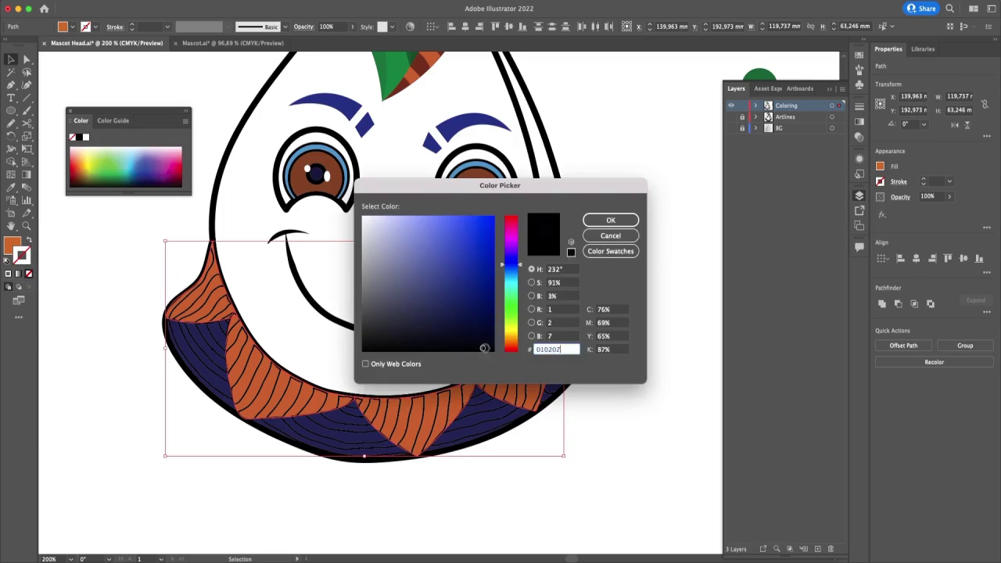
click(623, 221)
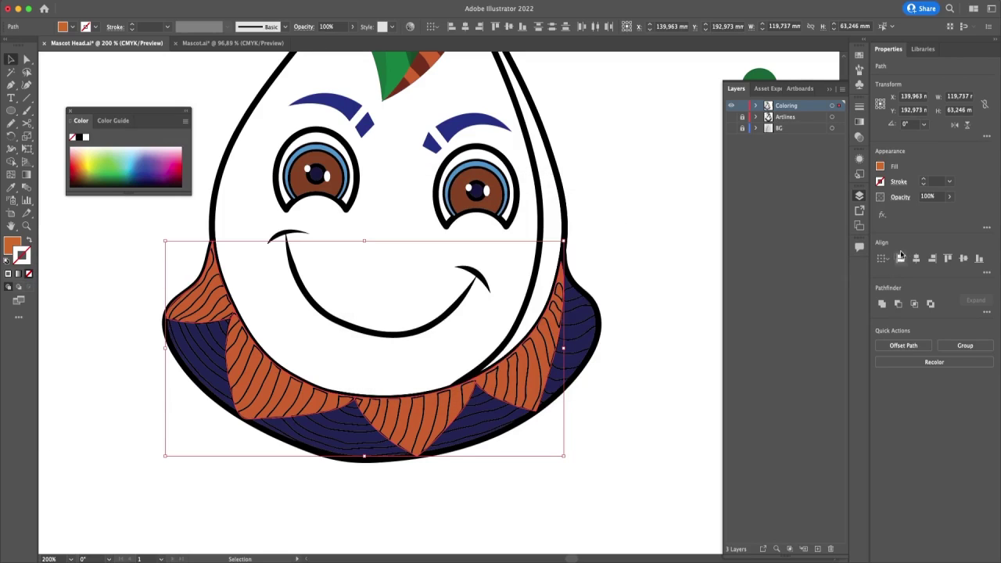
Step: Outline the selected orange collar triangles with a 5 pt stroke
click(950, 182)
click(965, 276)
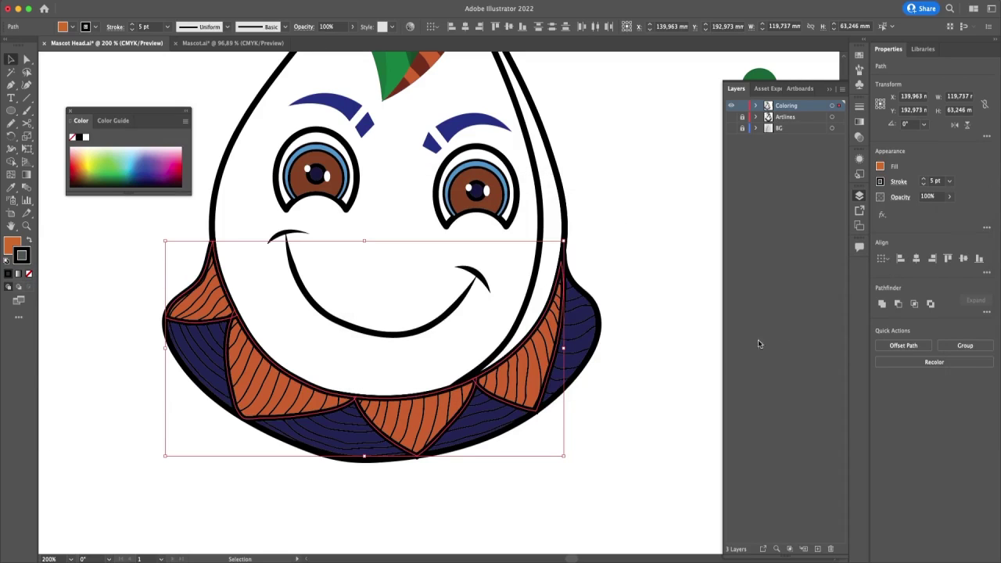
click(631, 223)
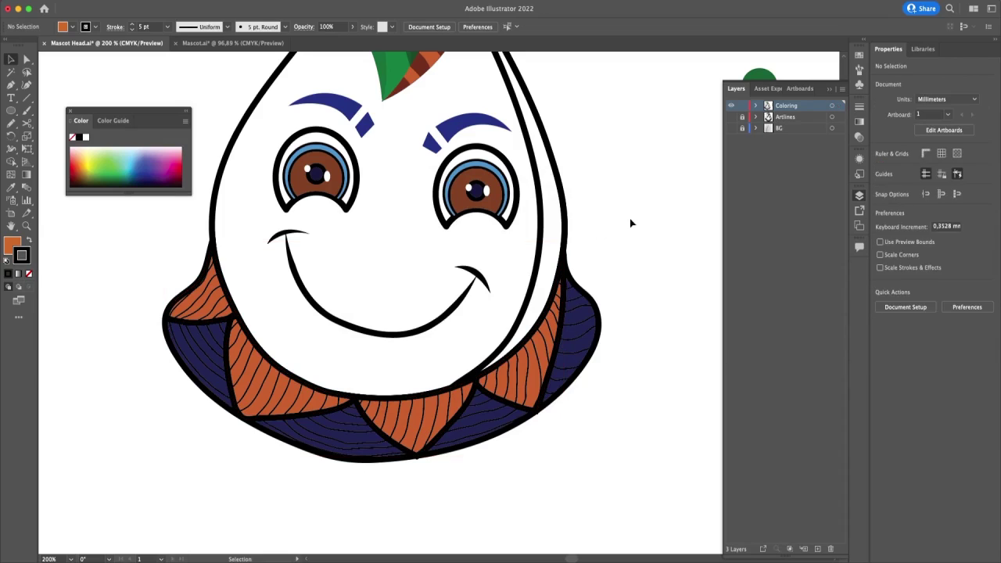
Step: Review the stroke options of the lowest orange collar triangle
click(422, 455)
click(898, 181)
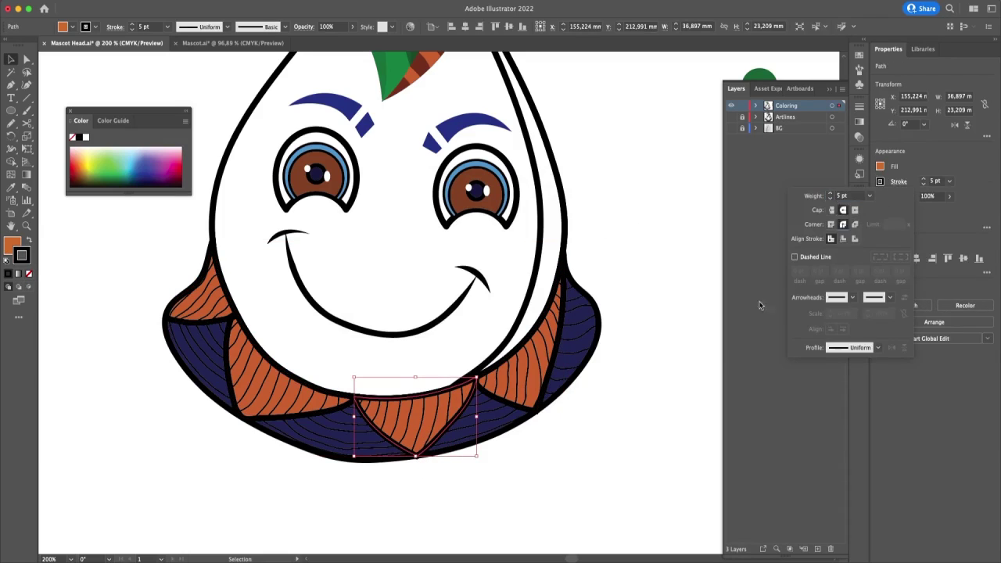
click(615, 437)
Step: Fill the teardrop face shape with the orange sampled from the striped hair band
key(ctrl+minus)
click(365, 247)
key(i)
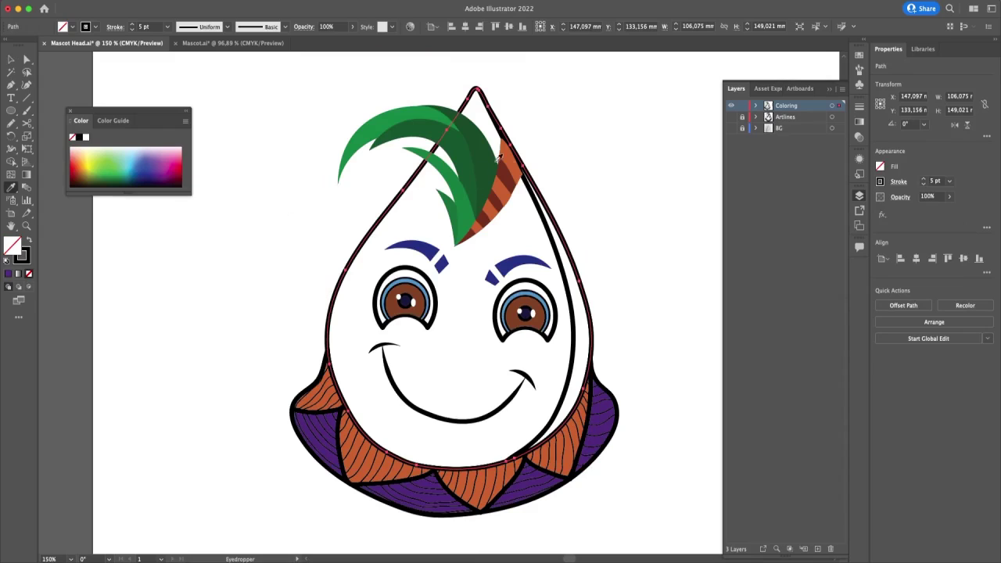
click(507, 190)
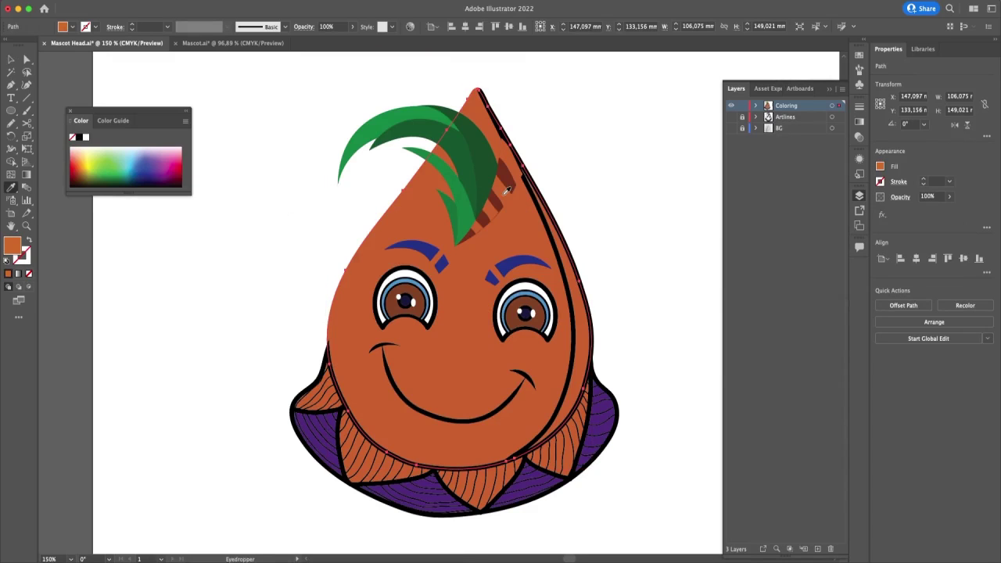
Step: Apply a linear gradient to the teardrop face, removing its black stop and moving the orange stop to about 79%
click(26, 176)
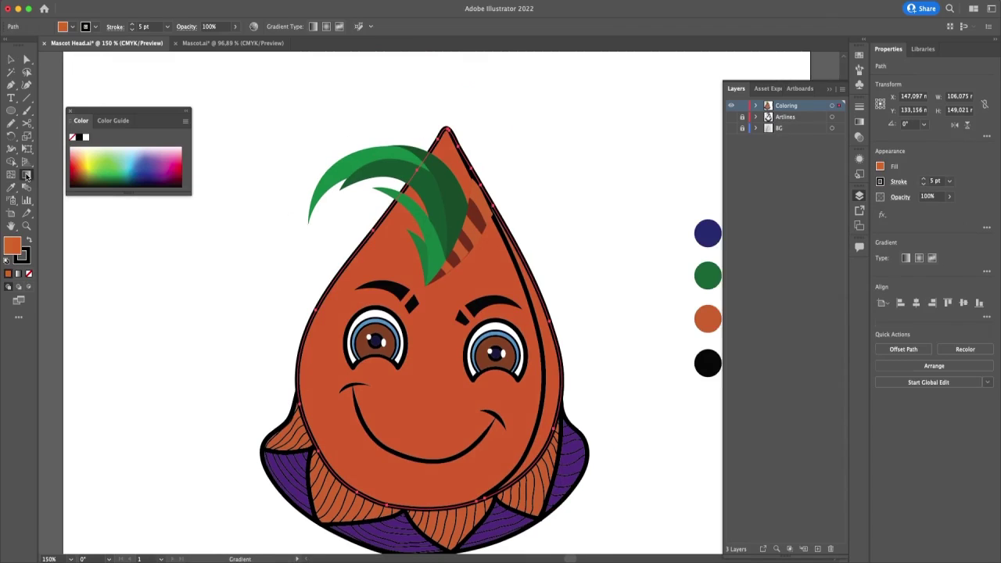
double_click(26, 176)
click(745, 185)
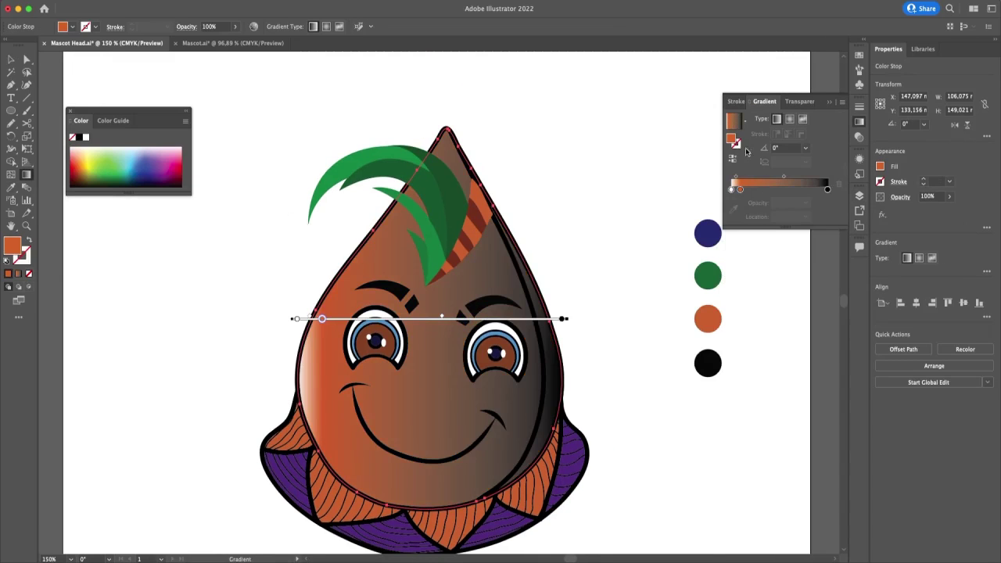
drag(828, 190, 809, 219)
drag(740, 190, 807, 192)
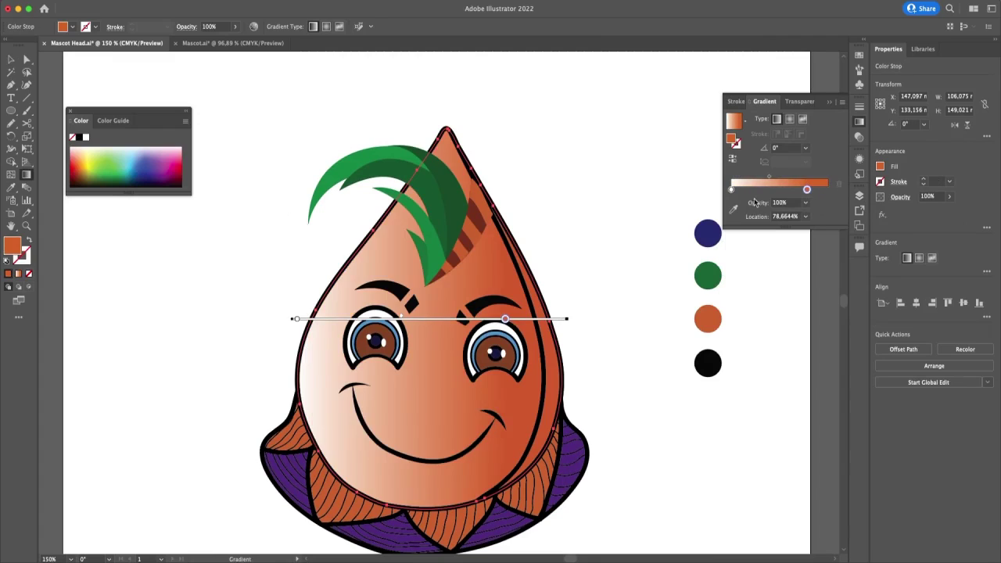
Step: Rebuild the face gradient to run from orange at 0% to an added darker orange stop with K 37%, removing the white stop
click(817, 191)
double_click(817, 191)
drag(742, 271, 763, 271)
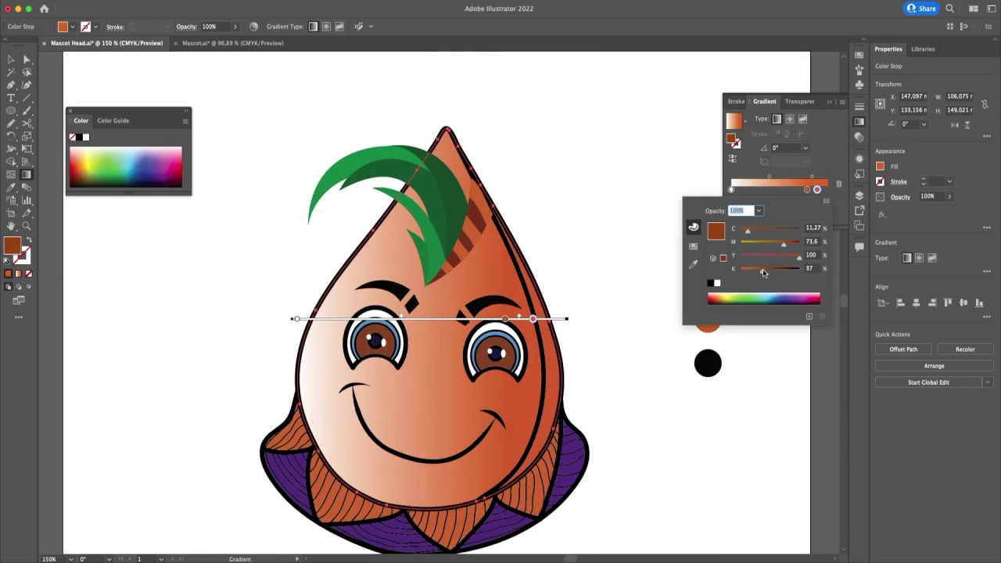
click(770, 177)
drag(731, 190, 746, 215)
drag(807, 190, 730, 191)
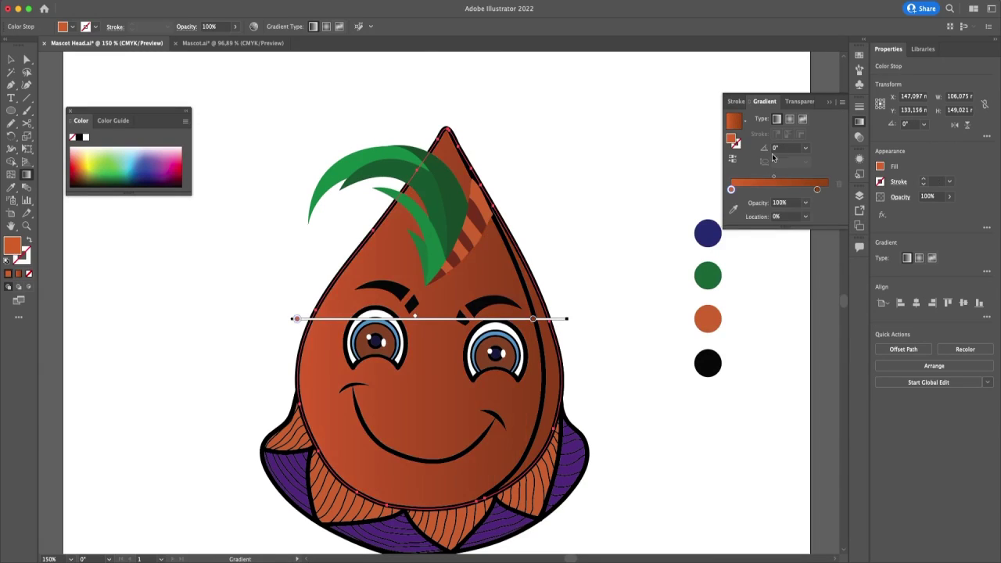
Step: Make the face gradient radial and place its bright centre just above the curve of the smile
click(790, 120)
drag(432, 302, 431, 302)
drag(595, 319, 569, 317)
mouse_move(425, 319)
mouse_down()
mouse_move(389, 343)
mouse_move(426, 422)
mouse_move(422, 443)
mouse_up()
drag(430, 187, 435, 150)
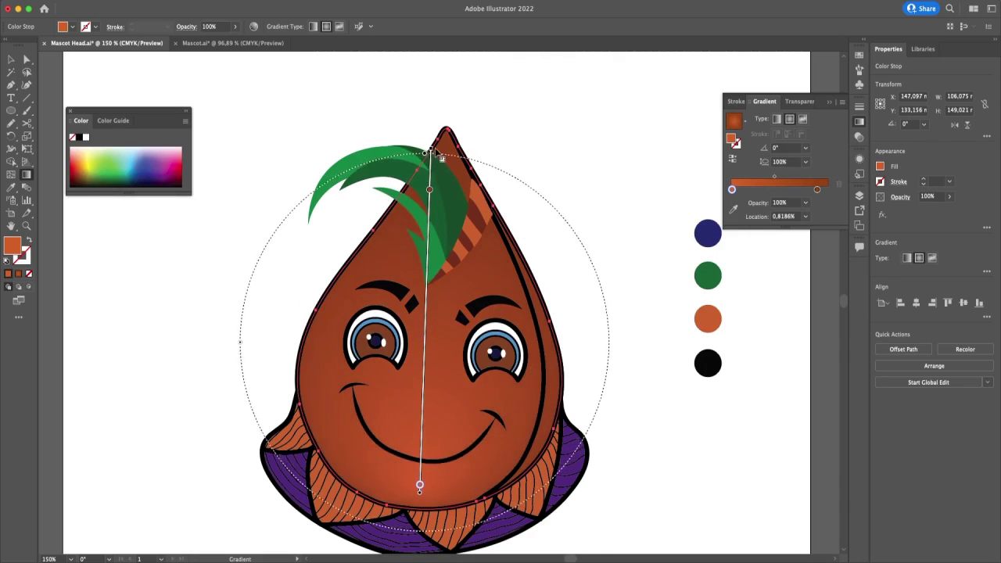
drag(427, 343, 443, 291)
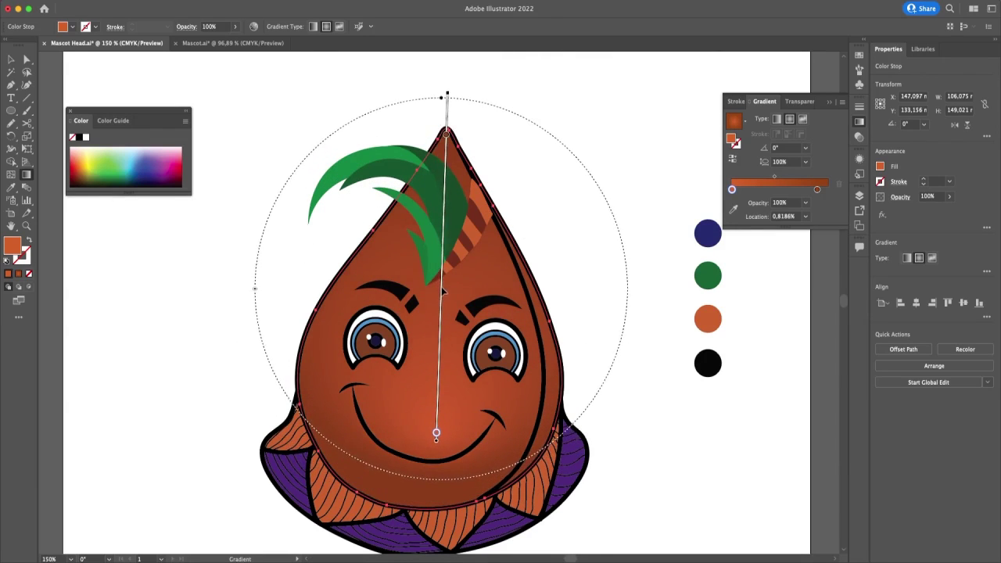
click(612, 283)
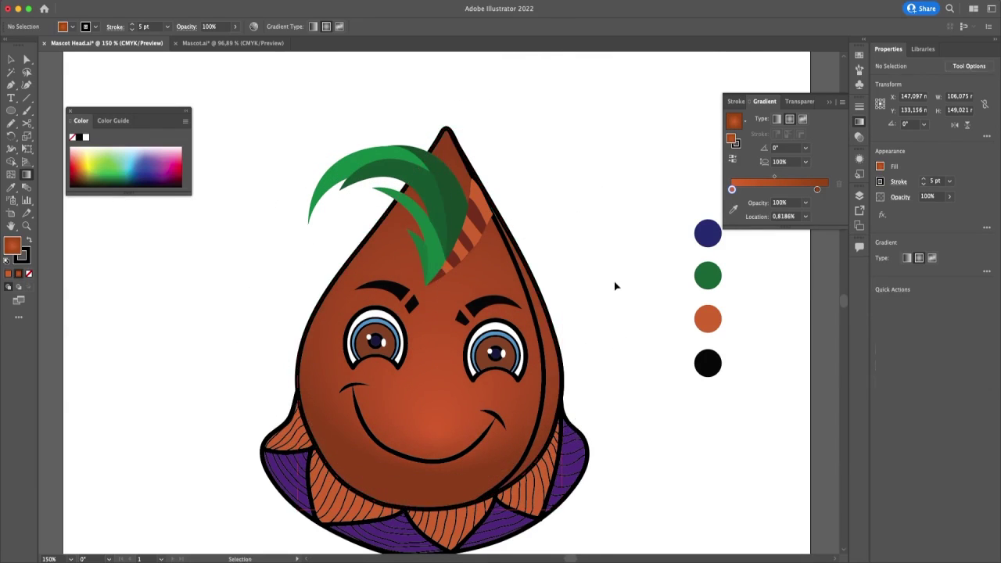
Step: Add another darkened orange stop to the face's radial gradient and adjust the dark stops, placing one at about 82%
click(488, 287)
click(786, 189)
double_click(786, 189)
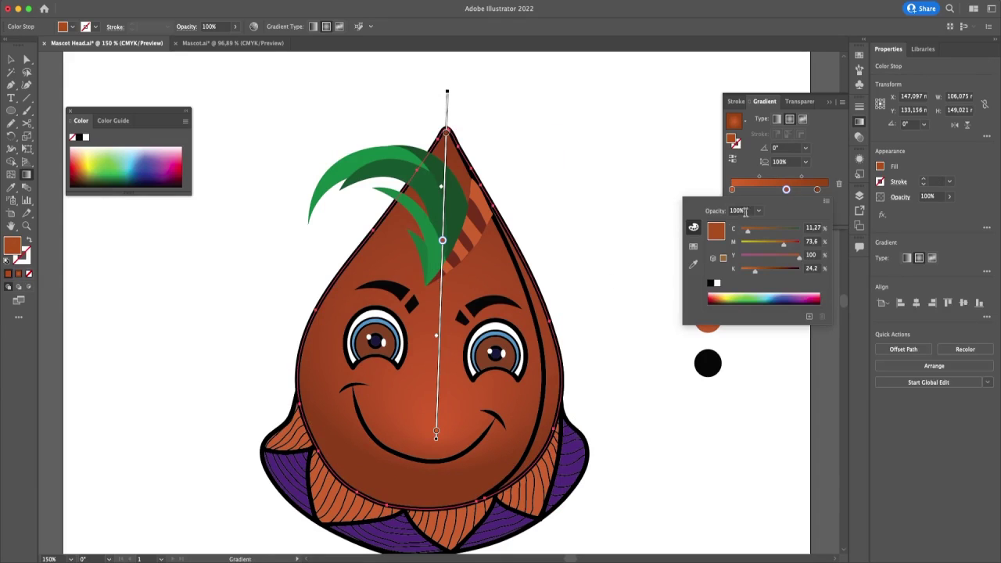
drag(756, 273, 762, 273)
click(787, 192)
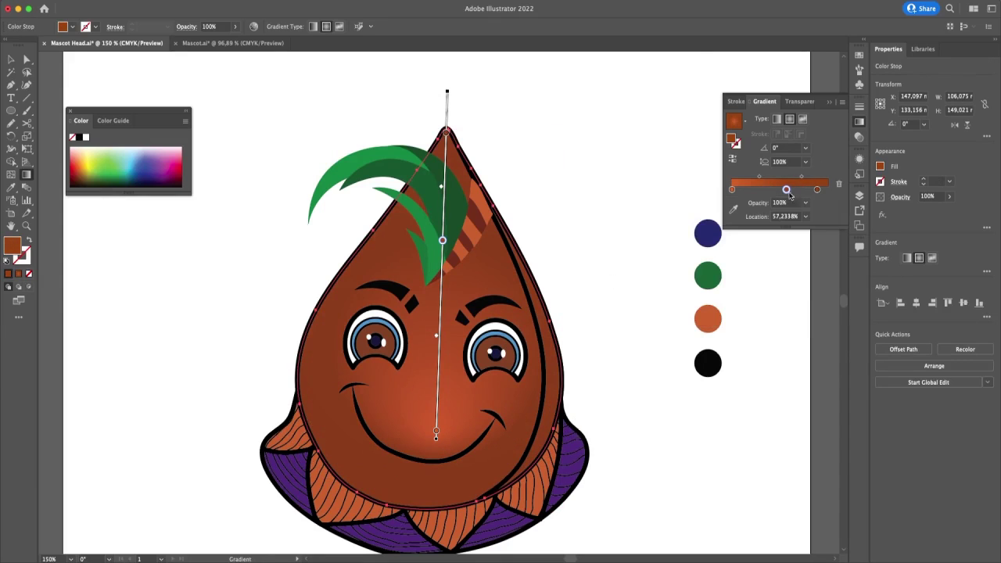
drag(817, 190, 810, 190)
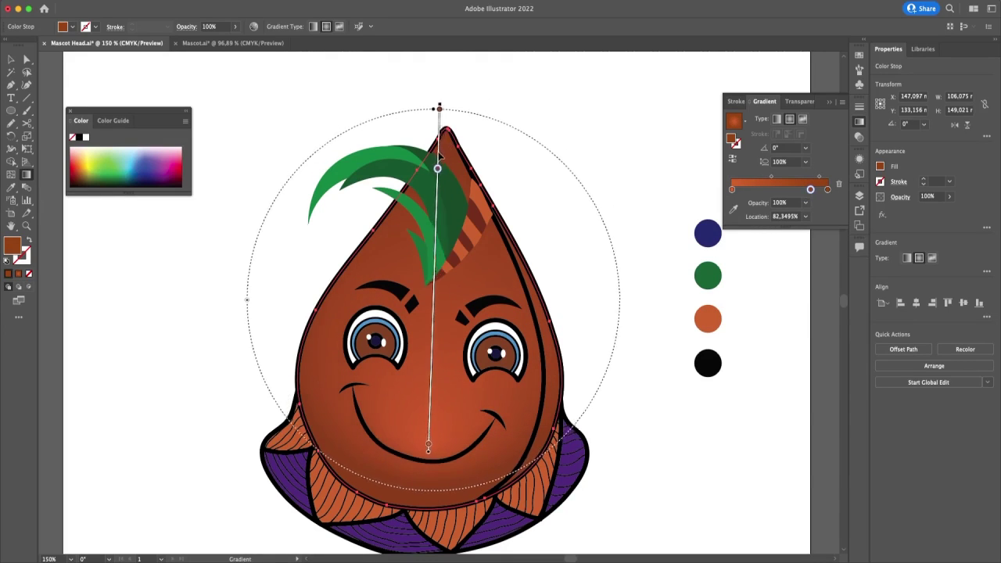
key(v)
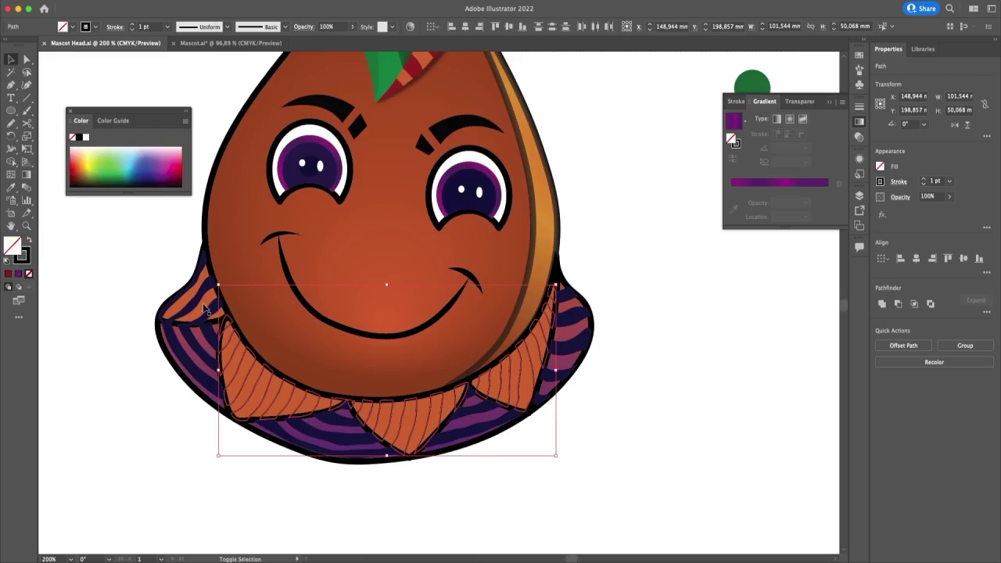
Step: Fill the stripes on the orange collar triangles with dark red and remove their stroke
shift+click(210, 297)
shift+click(211, 299)
click(8, 274)
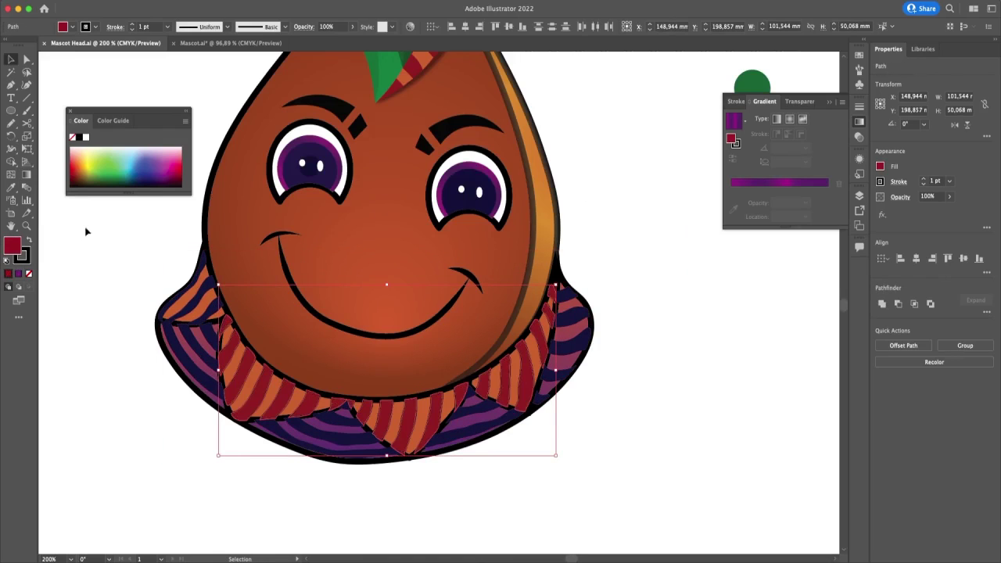
click(26, 259)
click(29, 274)
click(634, 321)
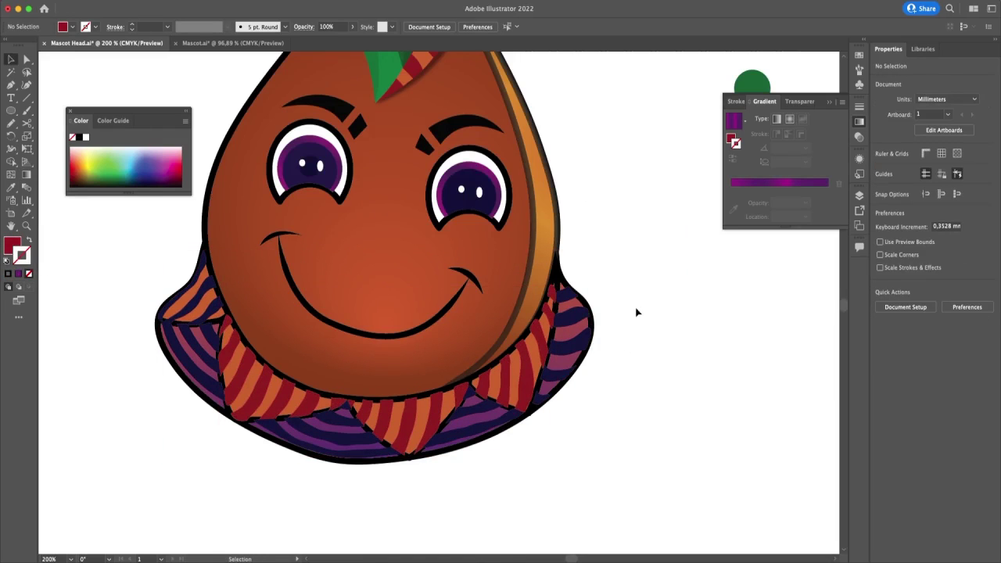
Step: Try bringing the four orange collar triangles to the front of the artwork
click(513, 383)
shift+click(424, 413)
shift+click(322, 403)
shift+click(205, 308)
key(shift+super+bracketright)
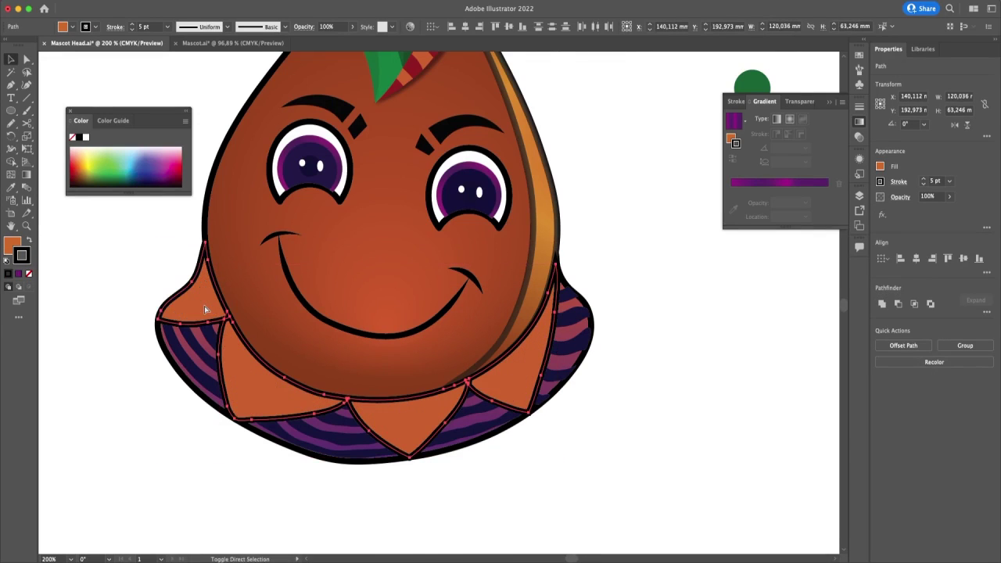
key(super+z)
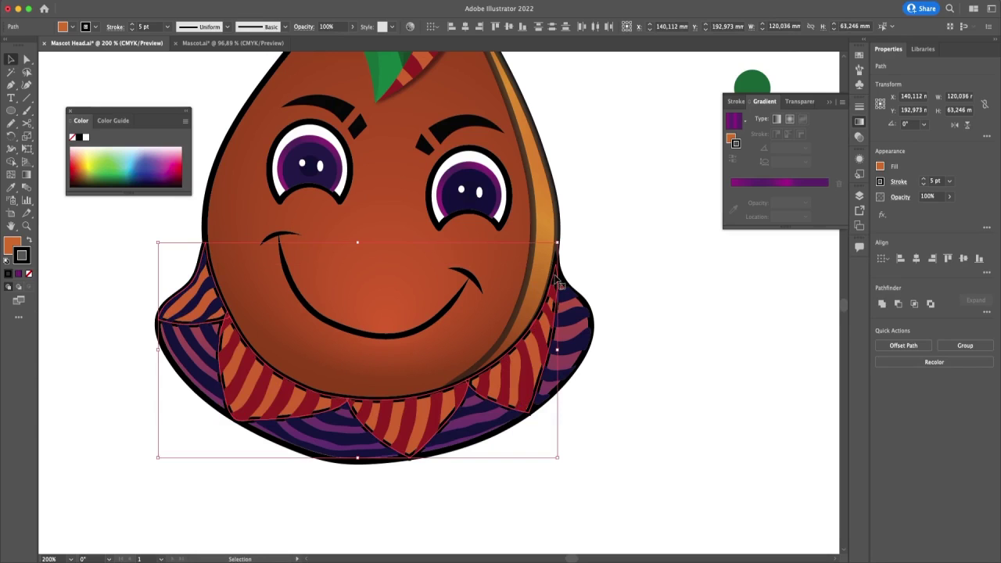
super+click(655, 272)
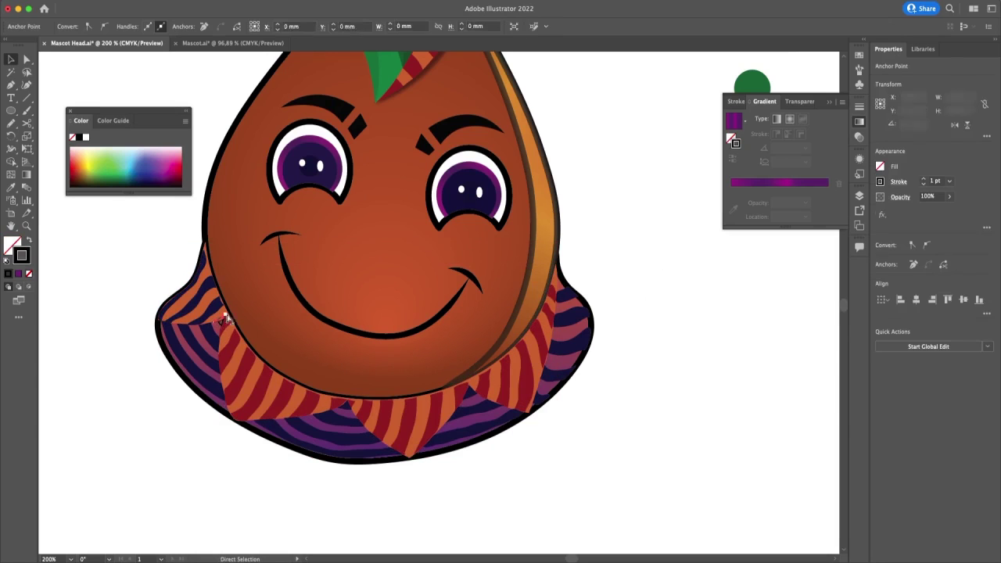
Step: Recolour the small stripes where the two leftmost orange collar triangles meet with the sampled dark red and no stroke
super+click(219, 322)
key(super+equal)
key(super+equal)
key(super+equal)
key(super+equal)
key(super+equal)
key(super+equal)
shift+click(463, 358)
shift+click(461, 357)
key(i)
click(503, 335)
Step: Move the upper anchor point of the dark red corner stripe onto the black face outline
key(a)
drag(497, 274, 514, 262)
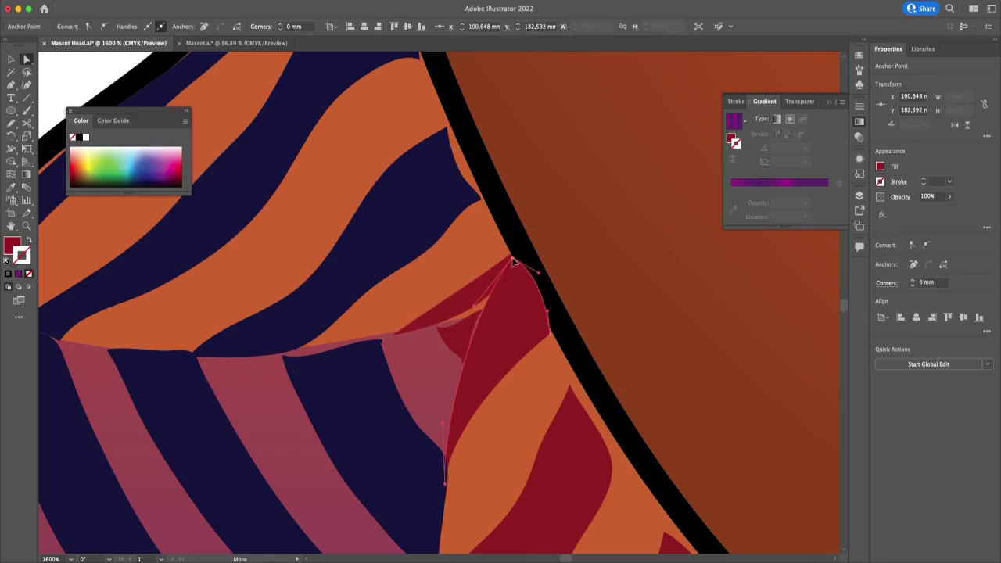